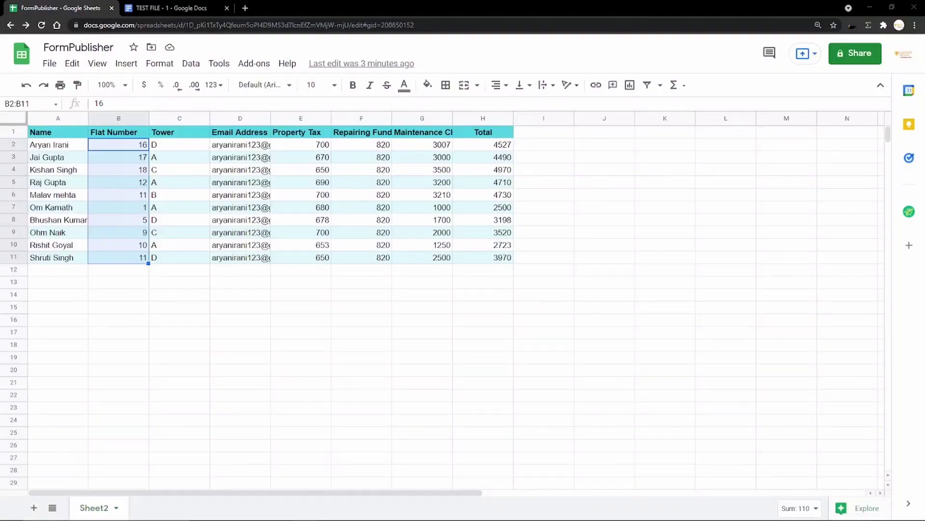
Review the first resident's Property Tax, Repairing Fund, Maintenance Charges and Total cells and the bill template.
left_click(715, 261)
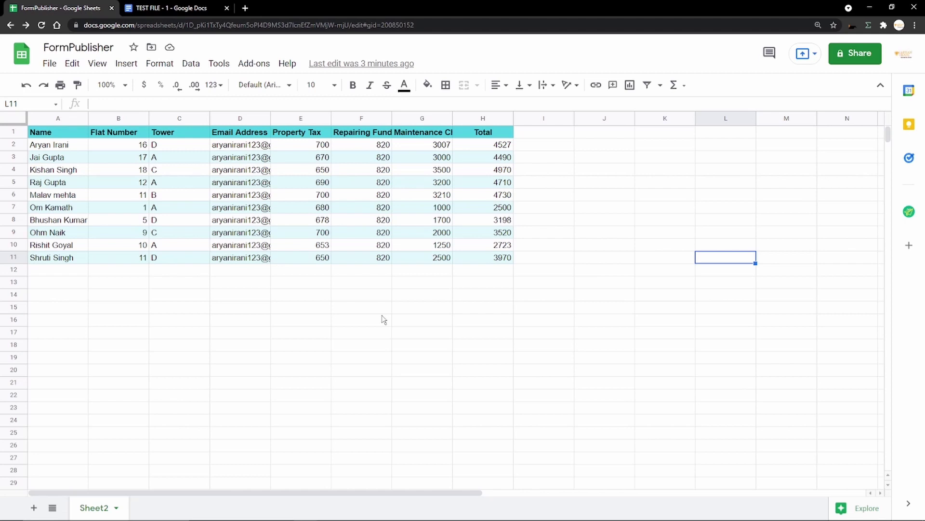
left_click(316, 147)
left_click(357, 145)
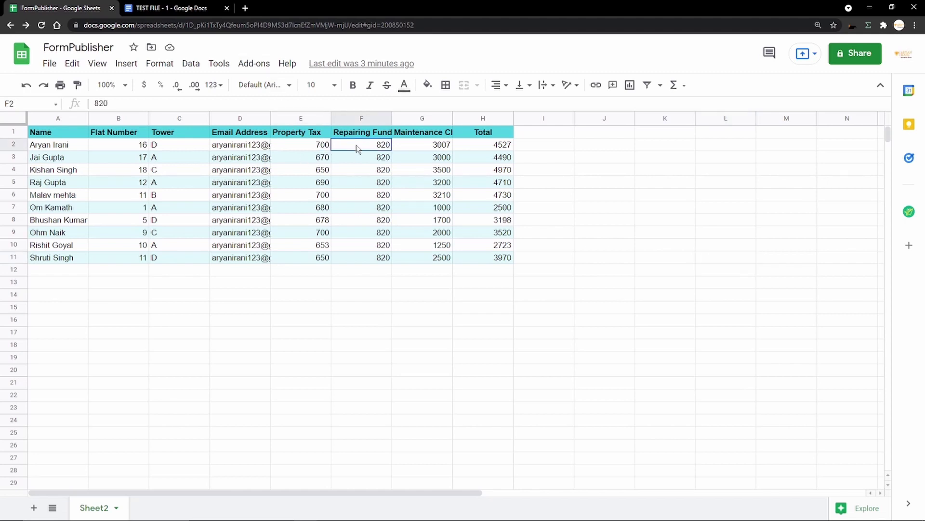
left_click(422, 149)
left_click(502, 143)
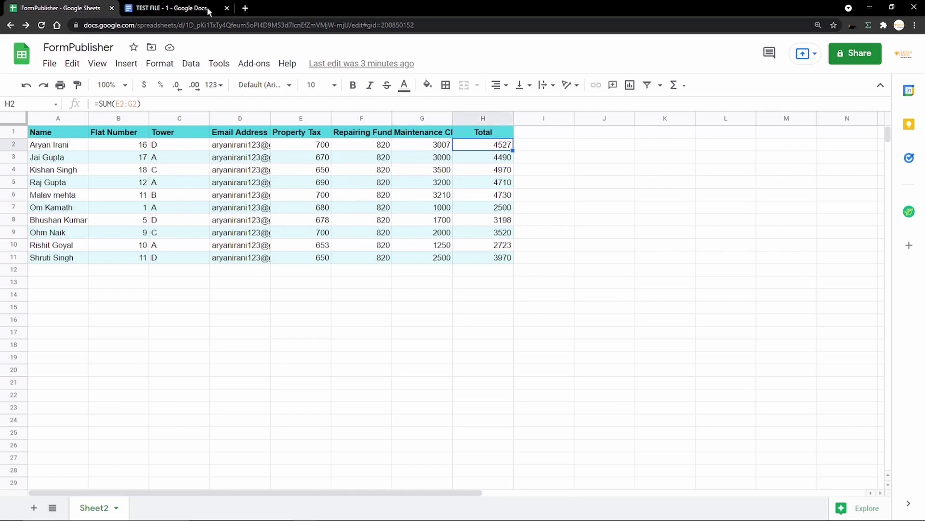
left_click(193, 9)
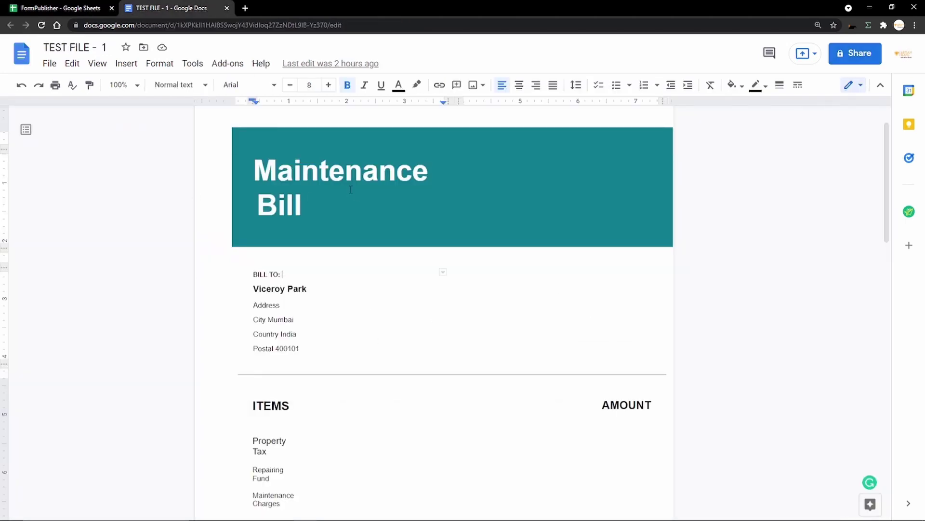
scroll(388, 304, "down", 3)
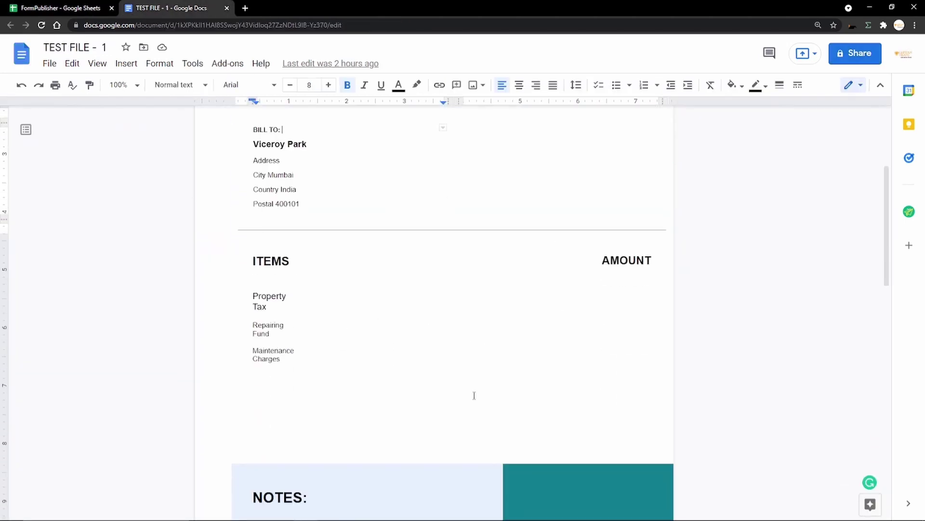
scroll(472, 395, "up", 3)
left_click(54, 8)
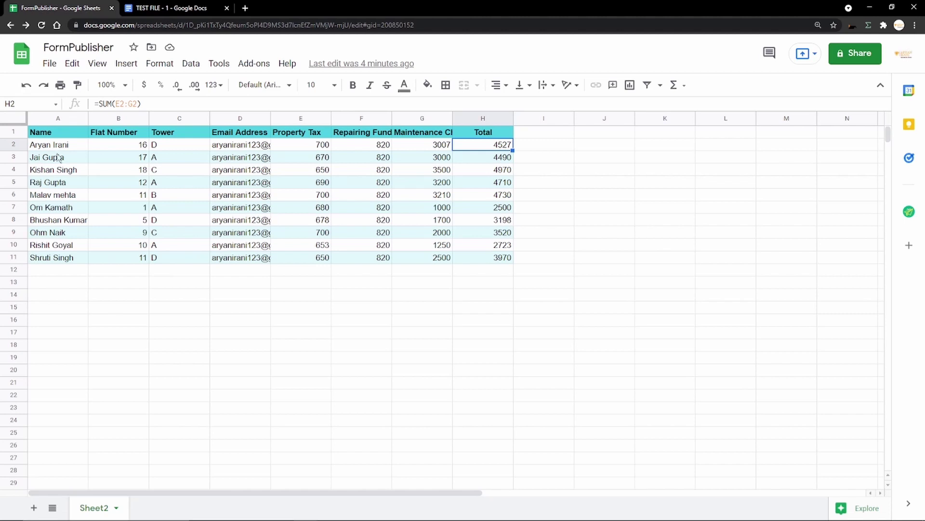
Walk through the table columns: Name, Flat Number, Tower, Email Address, Property Tax, Repairing Fund, Maintenance Charges, Total.
left_click(106, 157)
left_click_drag(48, 138, 56, 246)
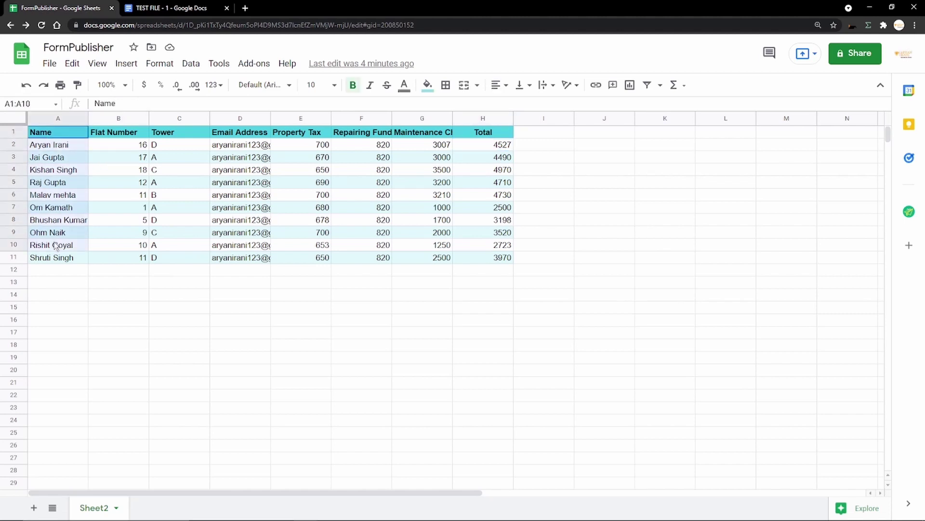
left_click(129, 135)
left_click(176, 138)
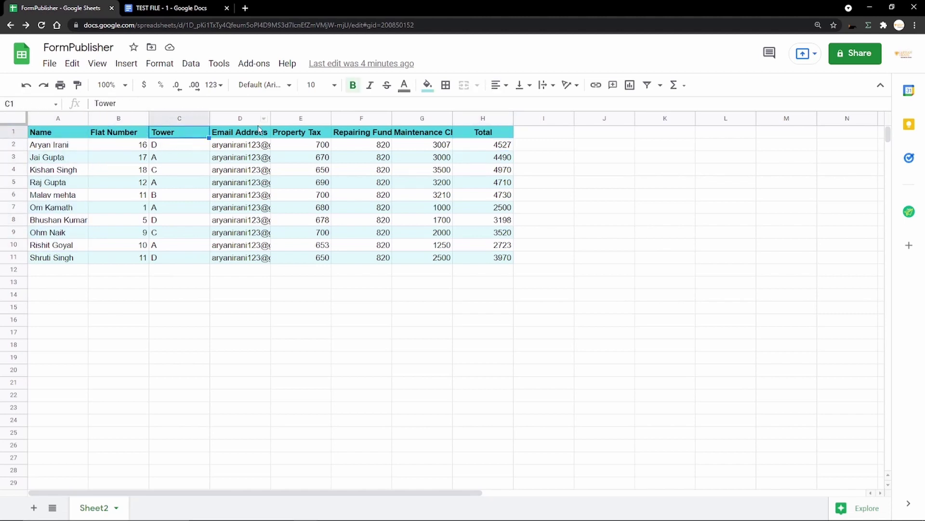
left_click(259, 130)
left_click(308, 131)
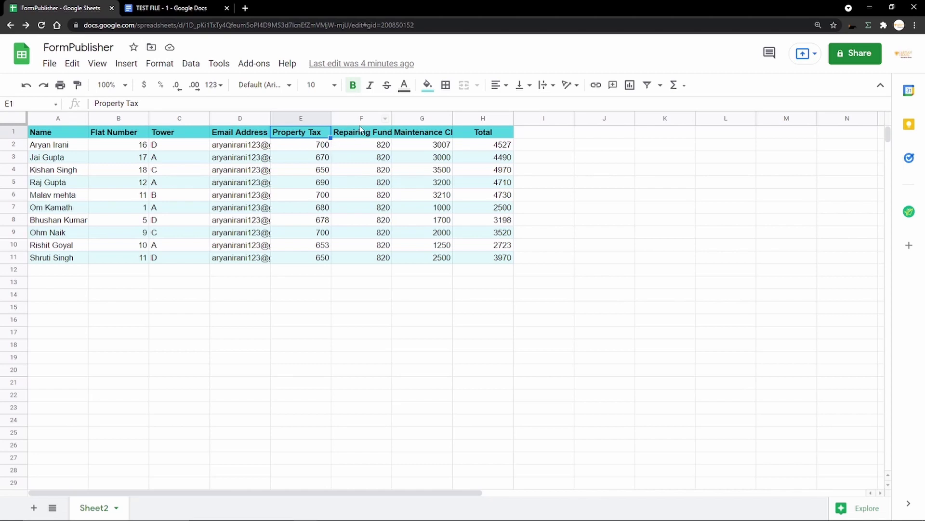
left_click(361, 130)
left_click(412, 136)
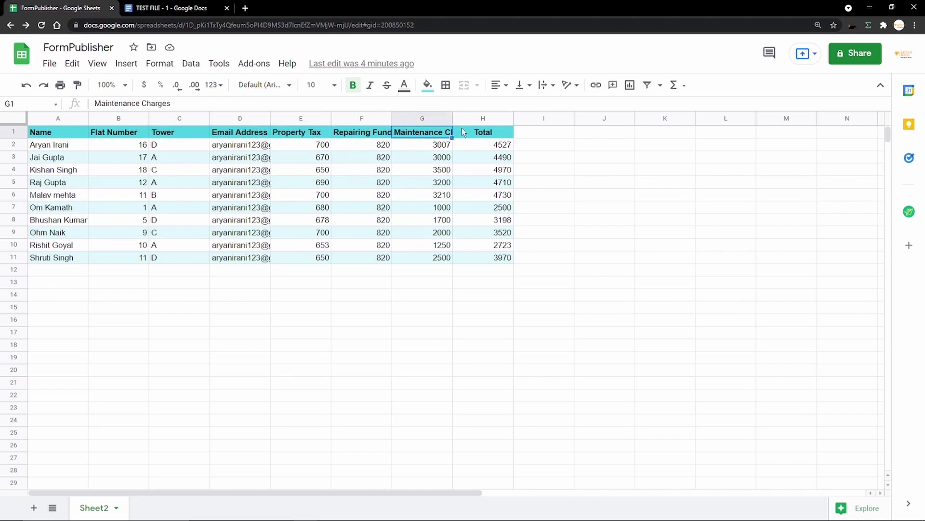
left_click(475, 136)
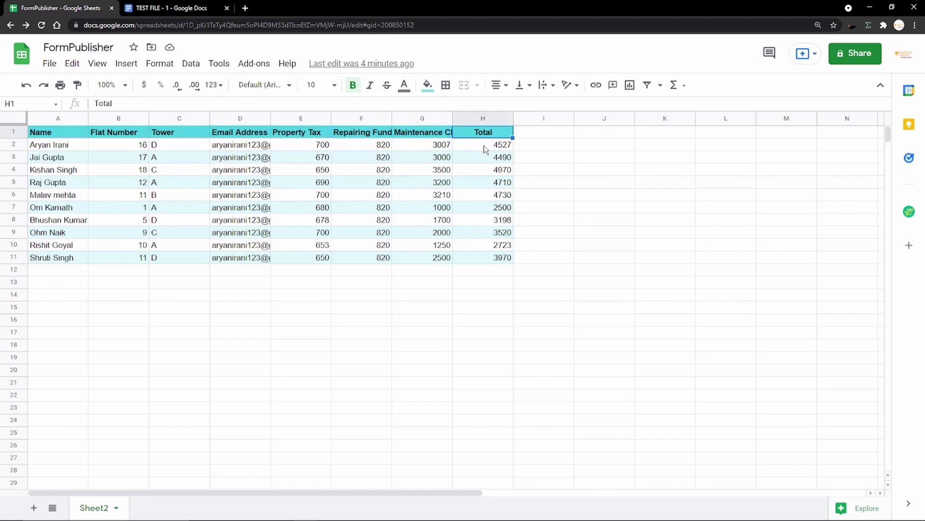
Confirm H2's formula =SUM(E2:G2) and fill it down to H11.
left_click(484, 146)
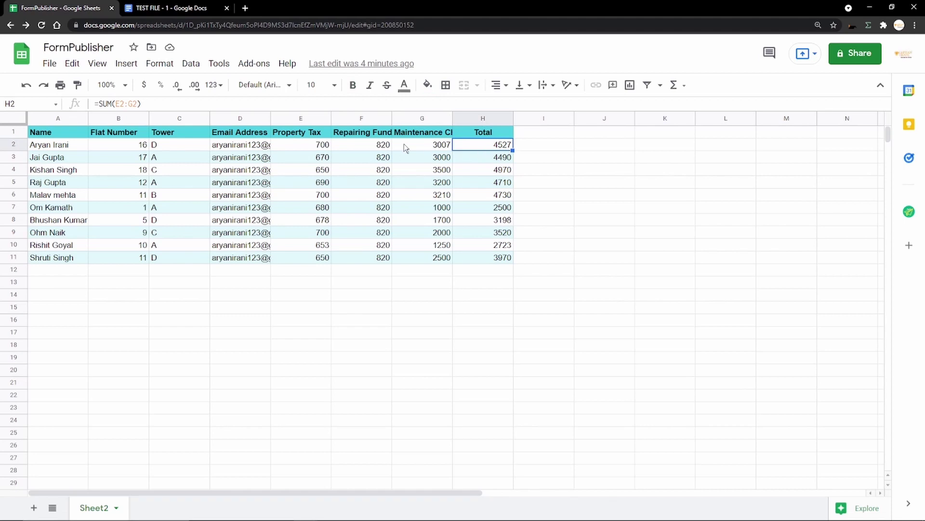
double_click(483, 145)
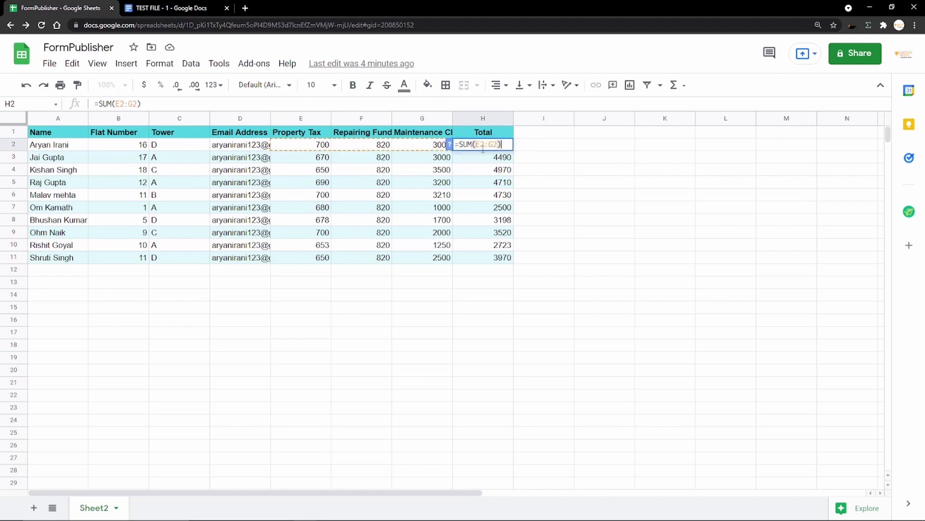
left_click_drag(476, 144, 498, 145)
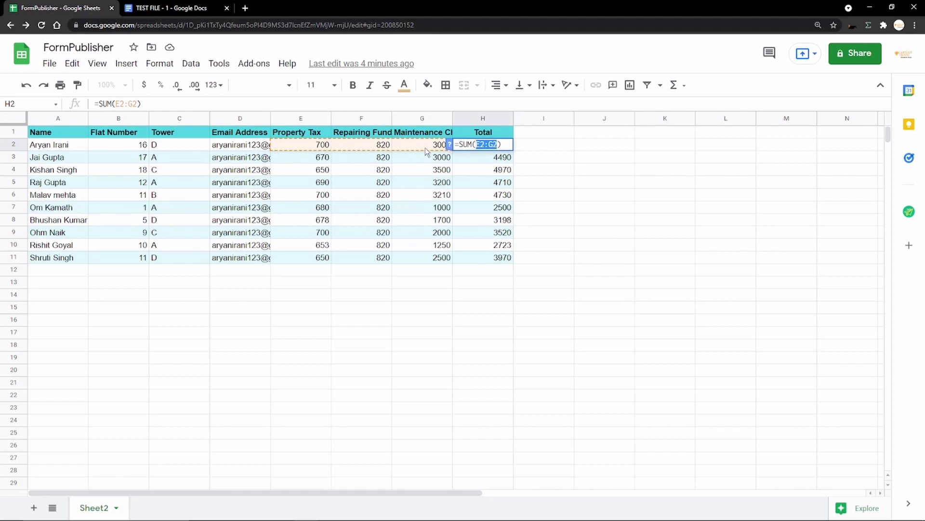
key("Return")
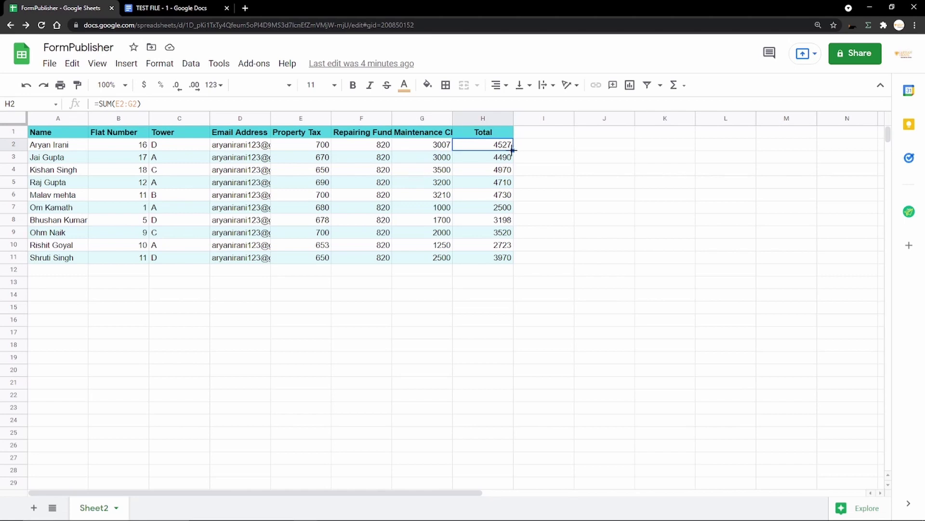
left_click_drag(513, 150, 512, 260)
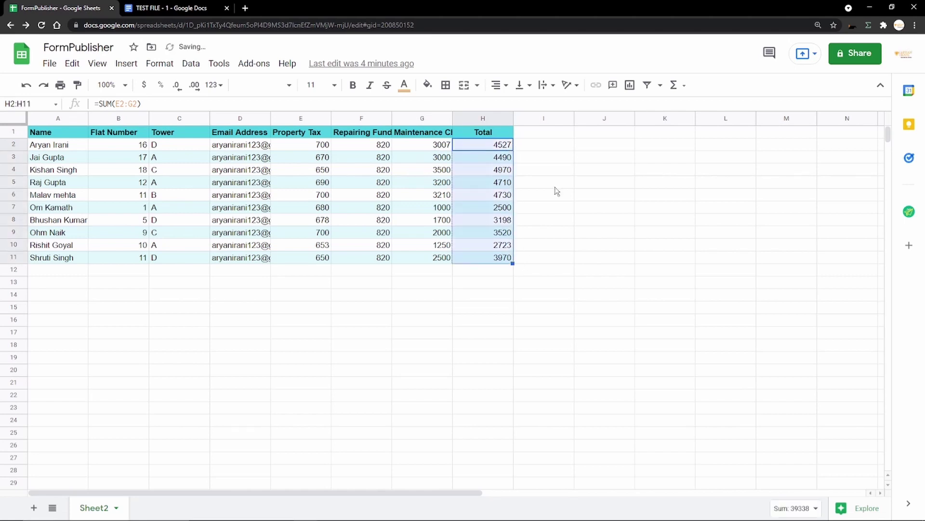
left_click(569, 178)
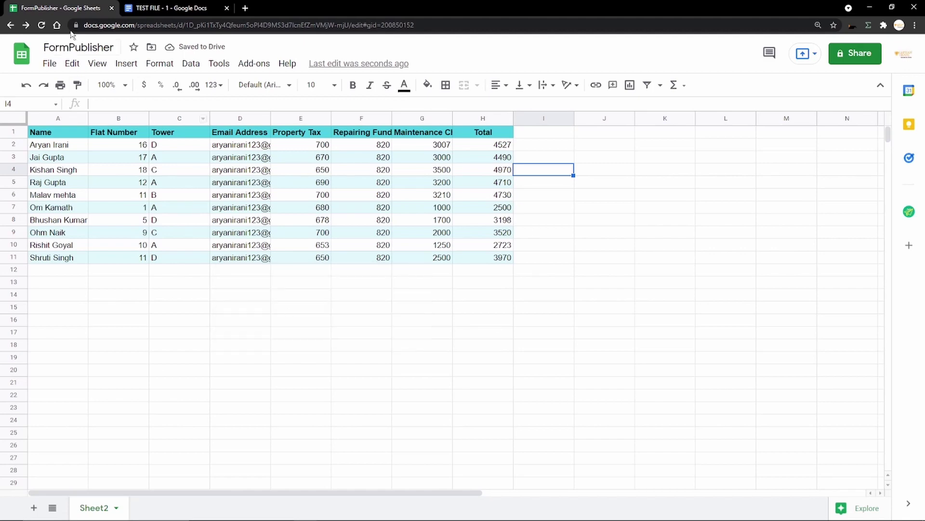
Select A1:H11, view its alternating colours without changing them, then open the Add-ons menu.
left_click_drag(53, 135, 496, 258)
left_click(166, 64)
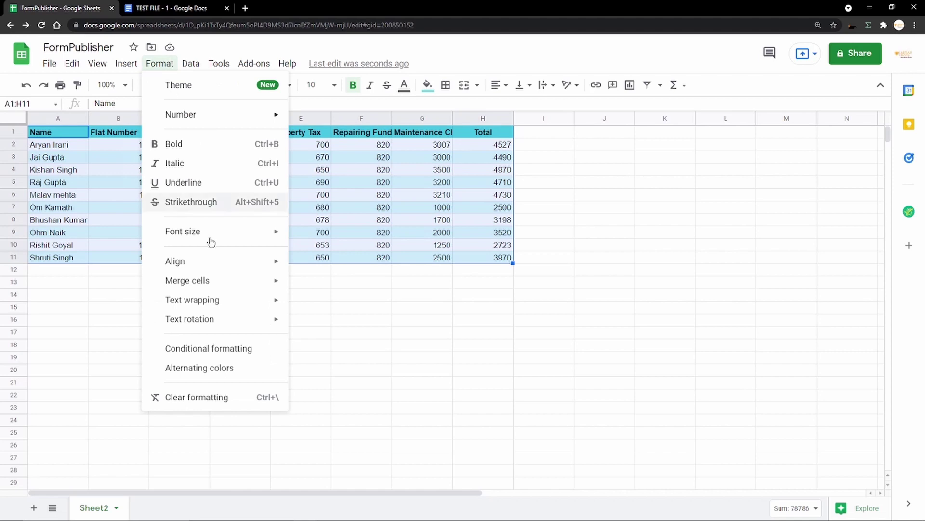
left_click(221, 369)
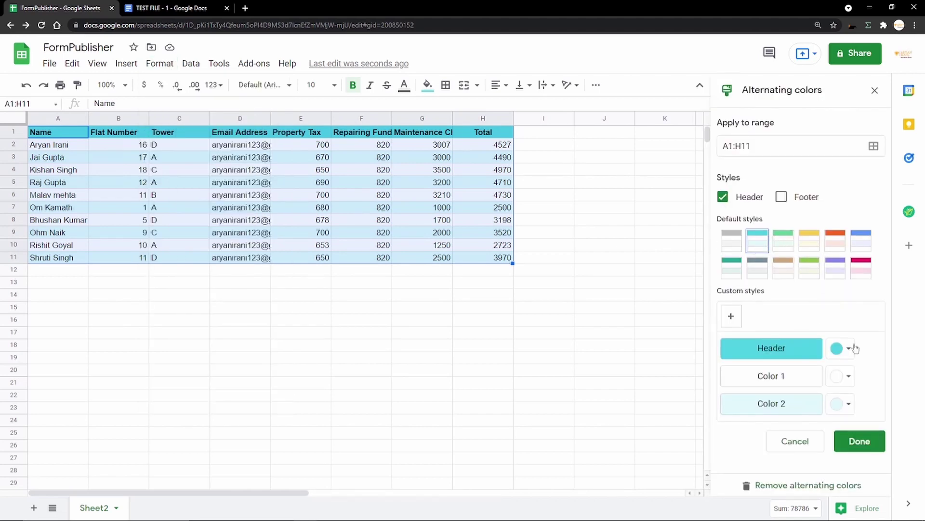
left_click(875, 90)
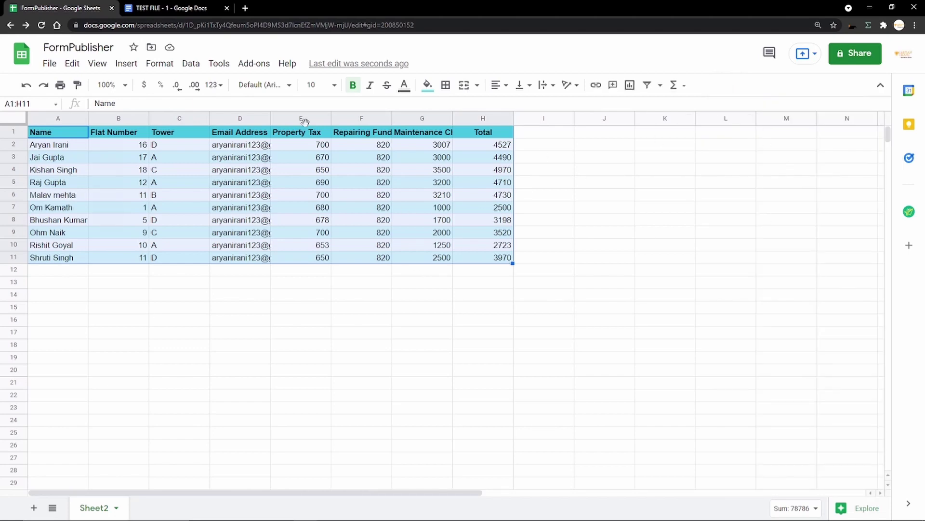
left_click(265, 71)
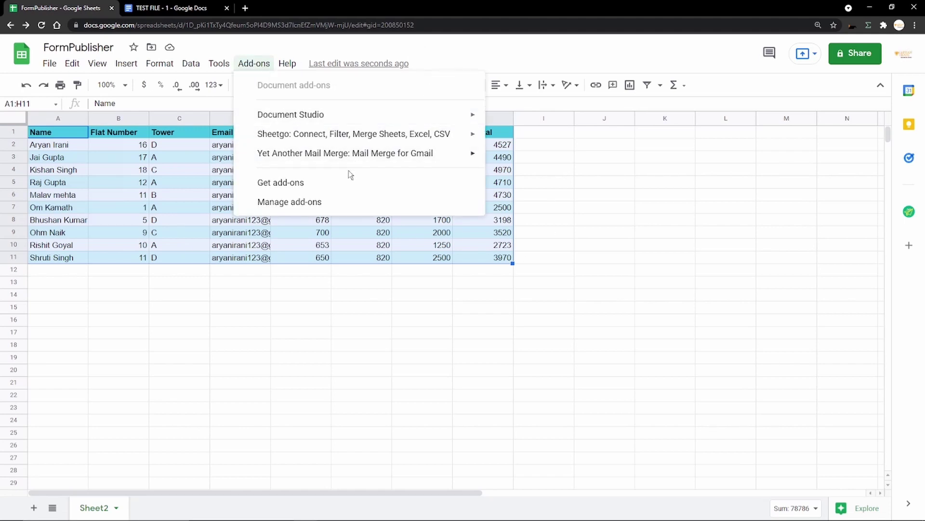
Search the Google Workspace Marketplace for 'Form Publisher' and open its page.
left_click(346, 183)
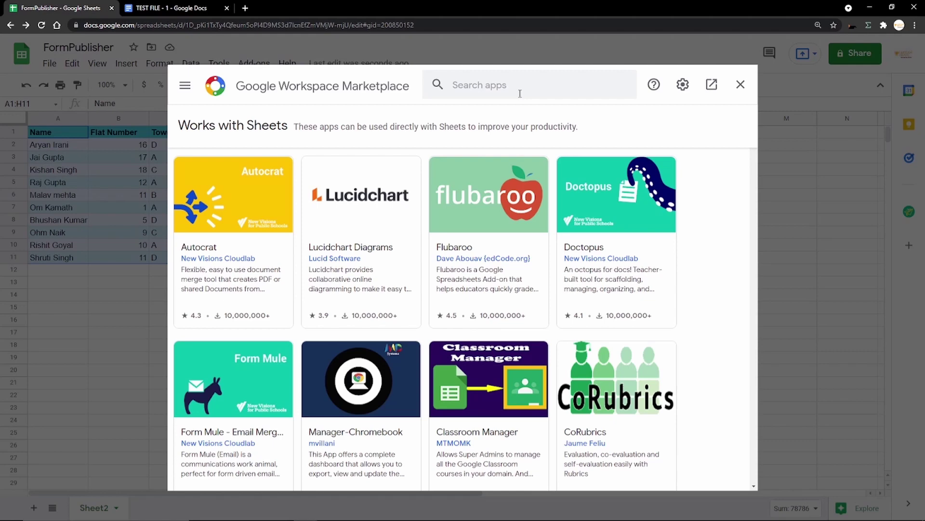
left_click(591, 83)
type("Form Publisher")
key("Return")
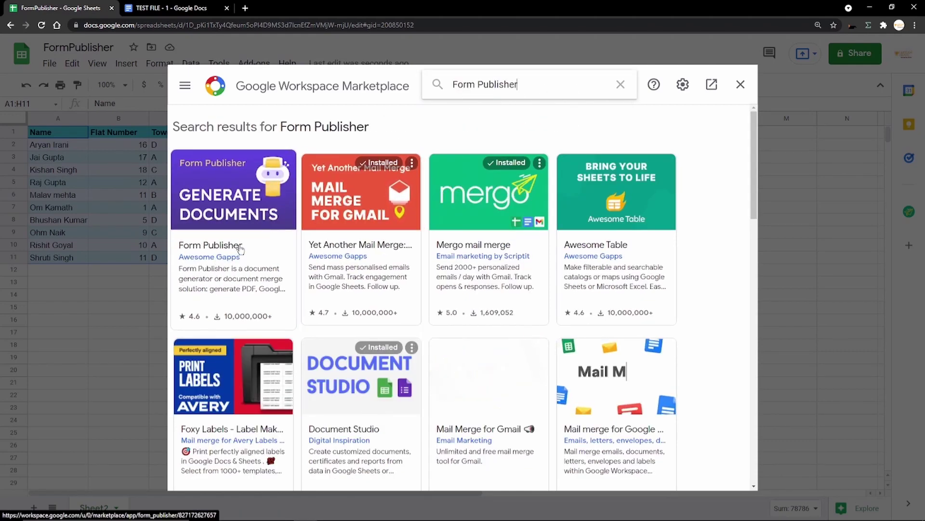
left_click(247, 226)
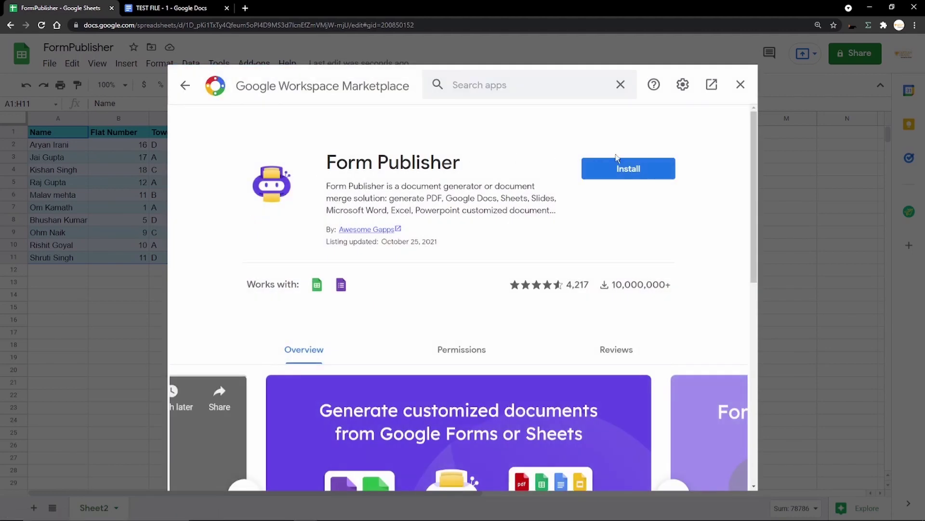
Install Form Publisher, grant its permissions, and close the Marketplace.
left_click(646, 170)
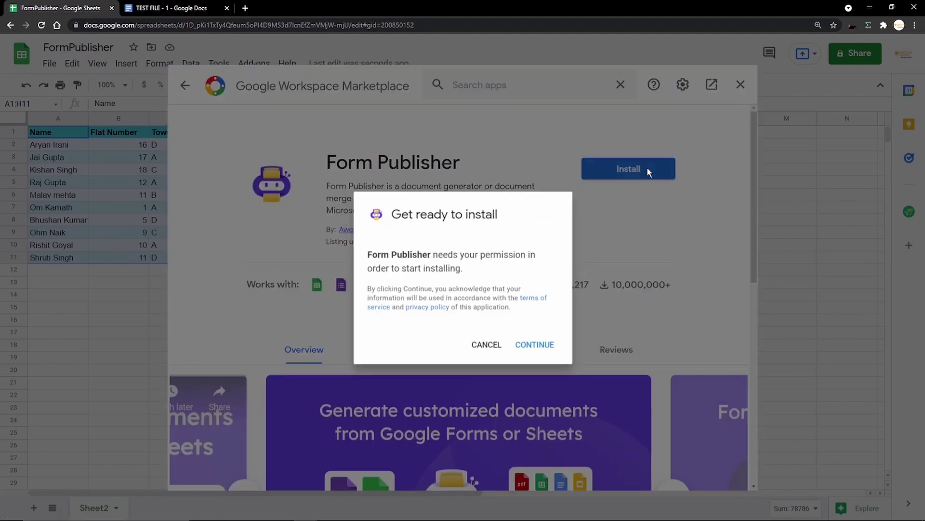
left_click(553, 349)
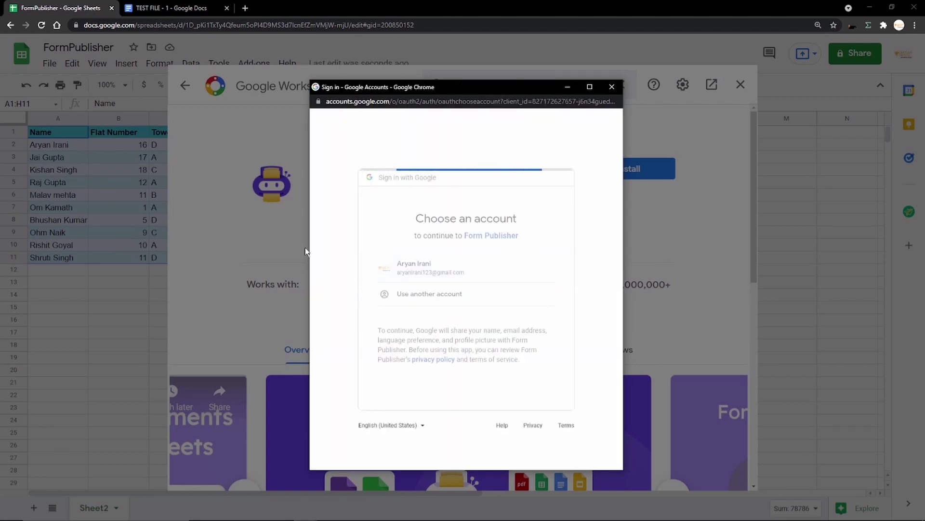
scroll(496, 288, "down", 10)
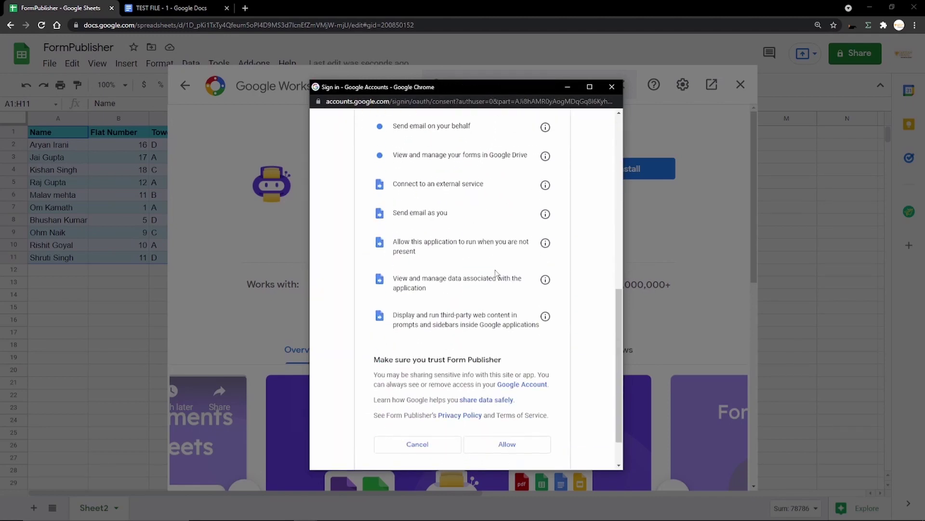
left_click(541, 394)
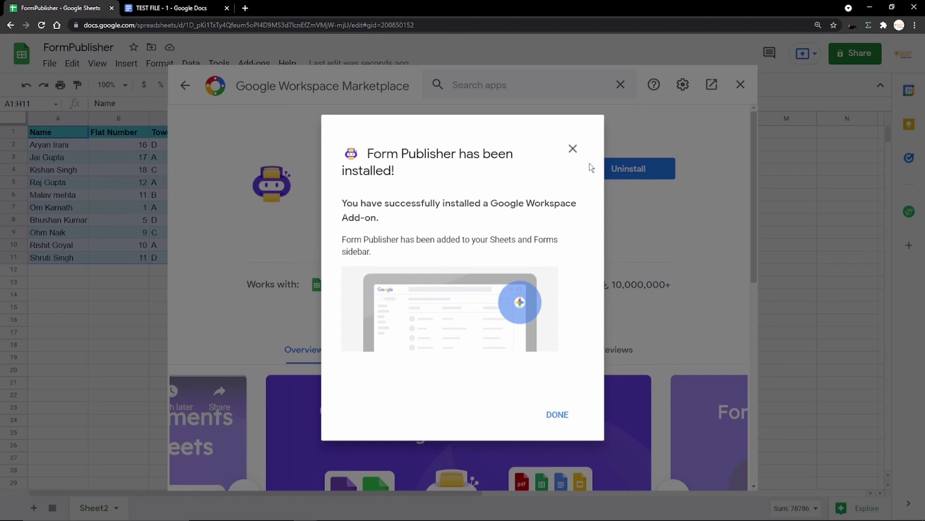
left_click(573, 149)
left_click(740, 85)
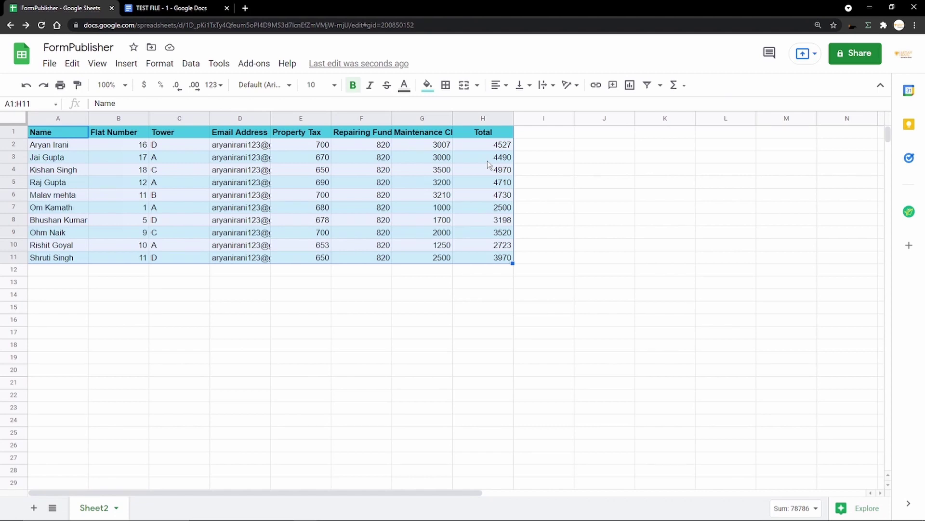
Open the TEST FILE - 1 bill document in its own window beside the sheet.
left_click(661, 195)
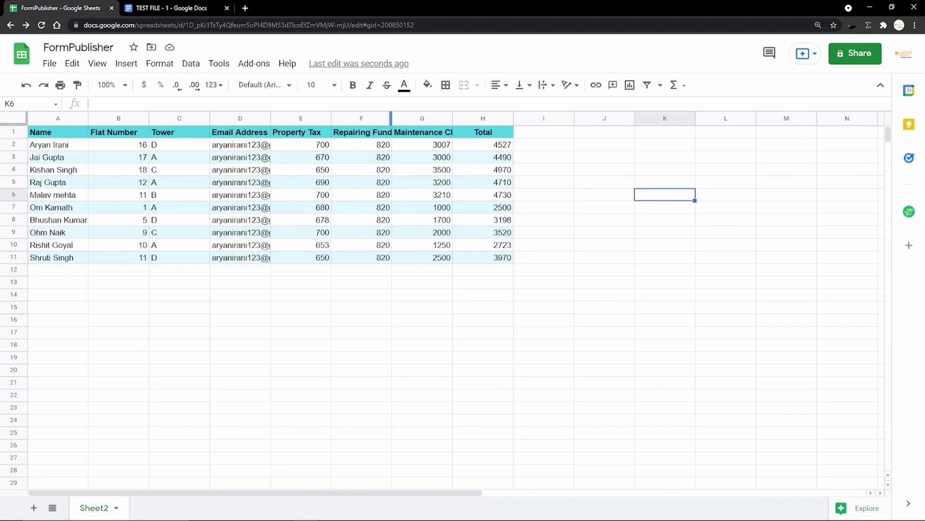
left_click(195, 7)
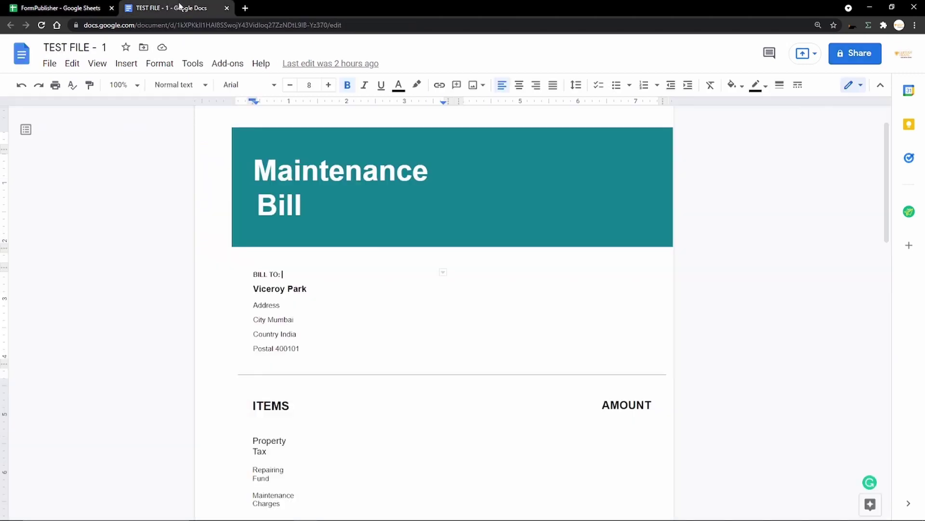
left_click_drag(179, 6, 648, 49)
scroll(564, 227, "down", 2)
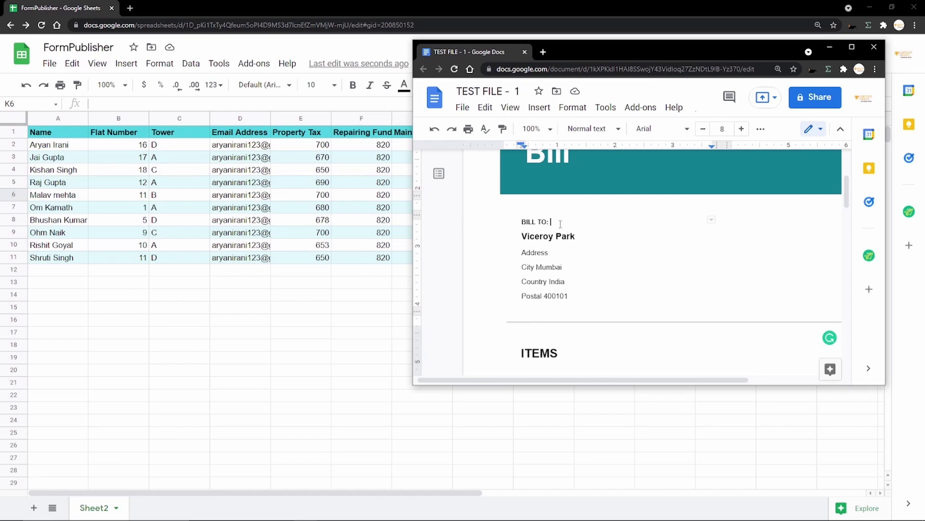
Add <<Name>> after BILL TO and <<Flat Number>> <<Tower>> after Address.
type("{{")
type("<<")
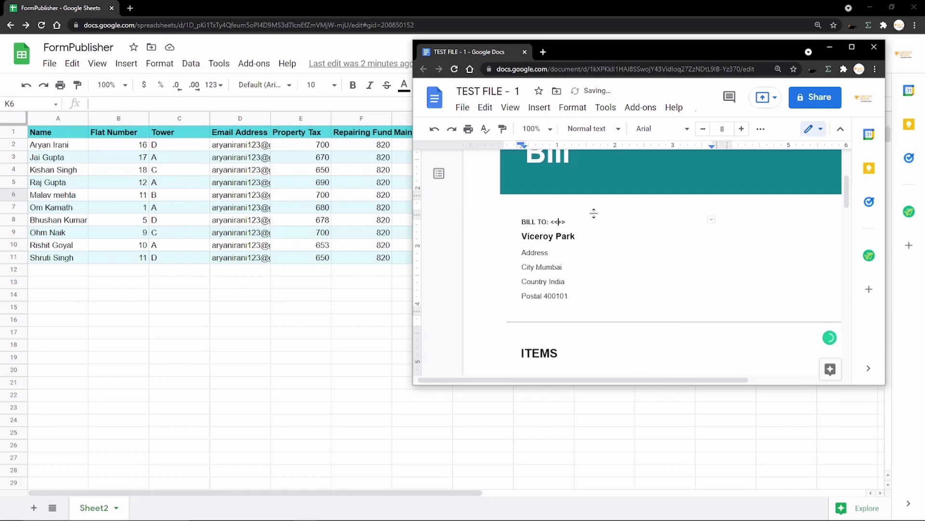
type("Name")
left_click(565, 256)
type(": <<Flat Number>>")
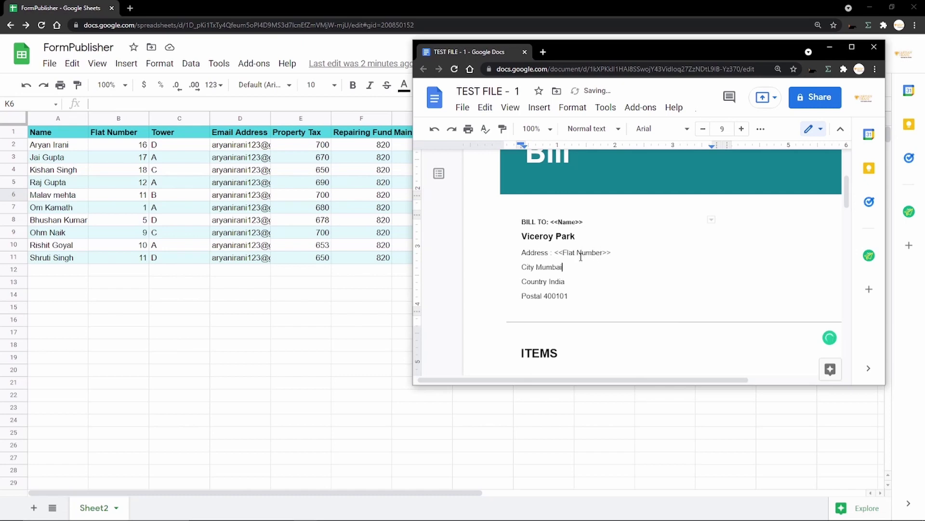
left_click(652, 255)
type("<<Tower>>")
scroll(594, 265, "down", 3)
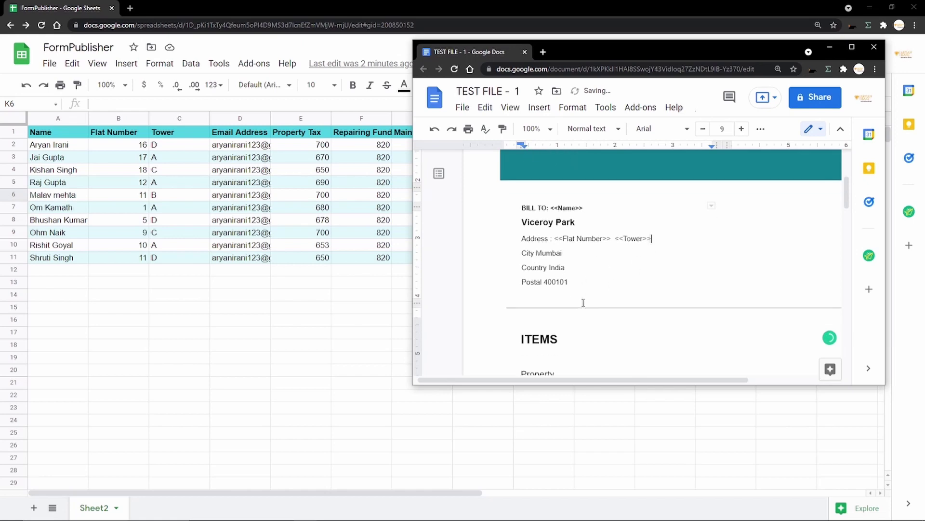
left_click_drag(643, 51, 469, 53)
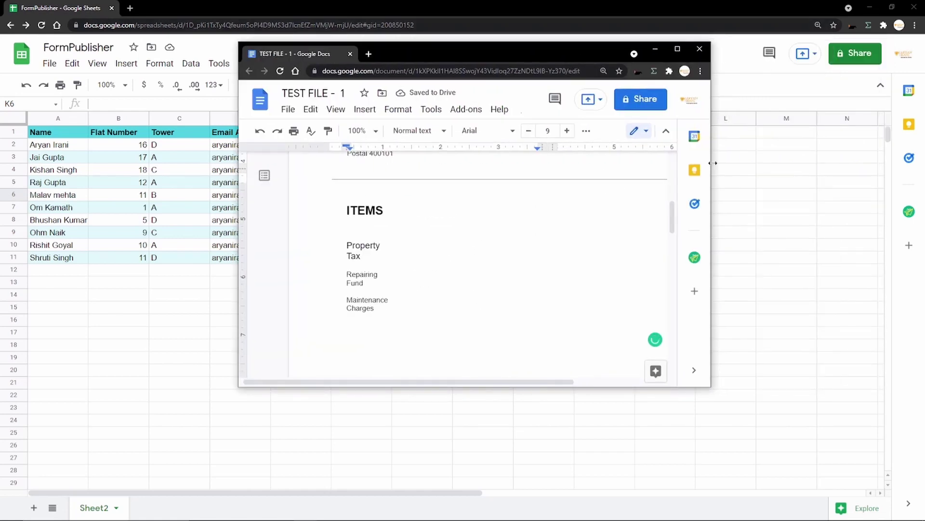
Enter <<Property Tax>> in the first AMOUNT cell of the bill.
left_click_drag(713, 163, 898, 167)
scroll(718, 192, "down", 1)
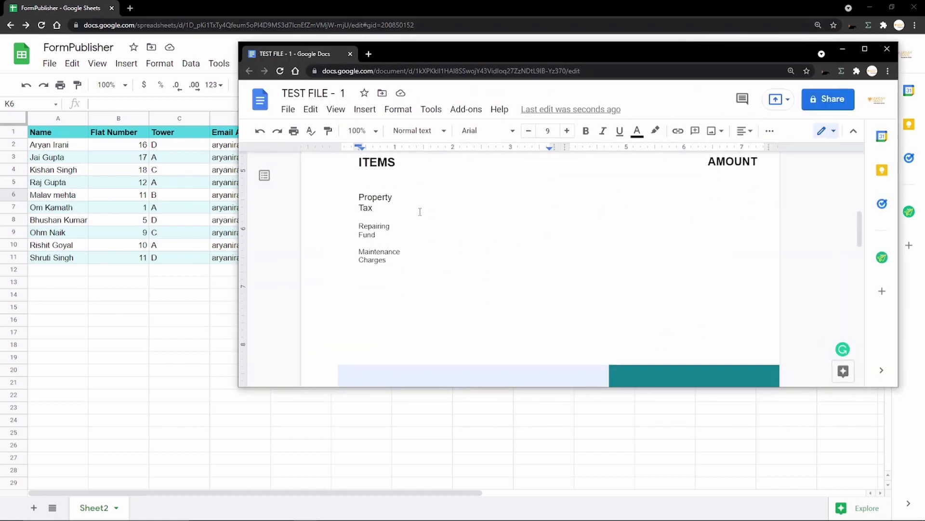
left_click_drag(467, 55, 471, 207)
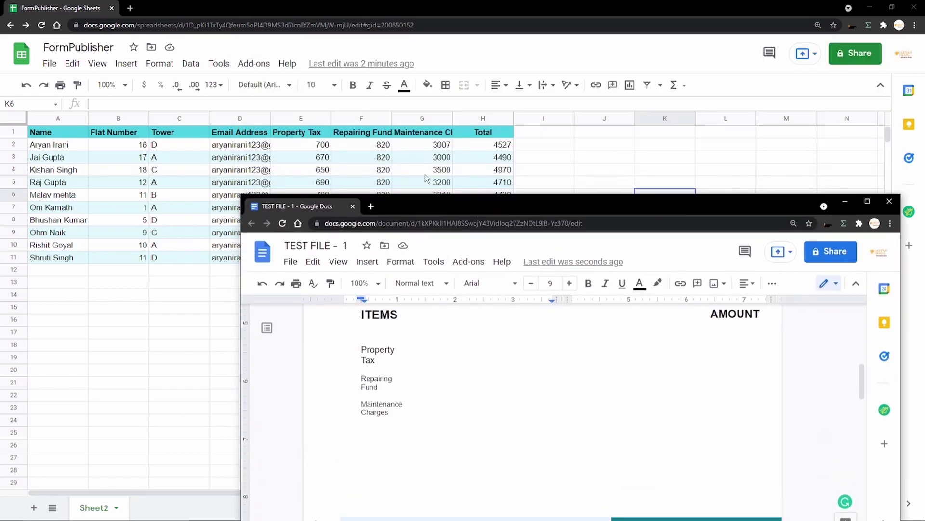
left_click_drag(469, 196, 494, 58)
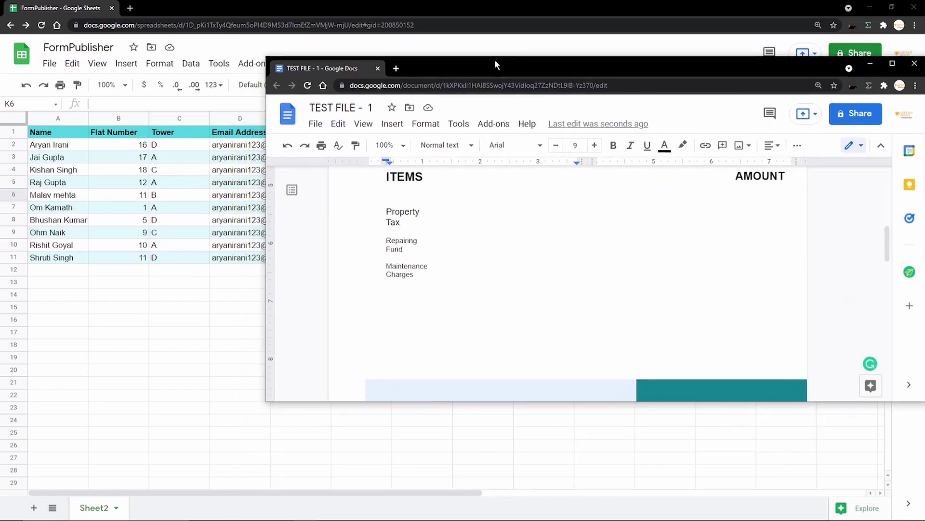
left_click(758, 211)
type("<<>>")
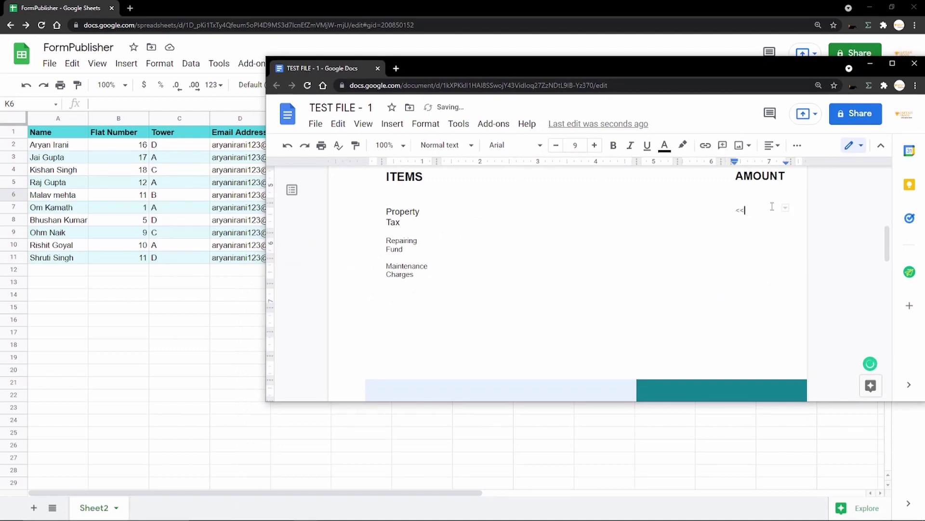
key("Left")
key("Left")
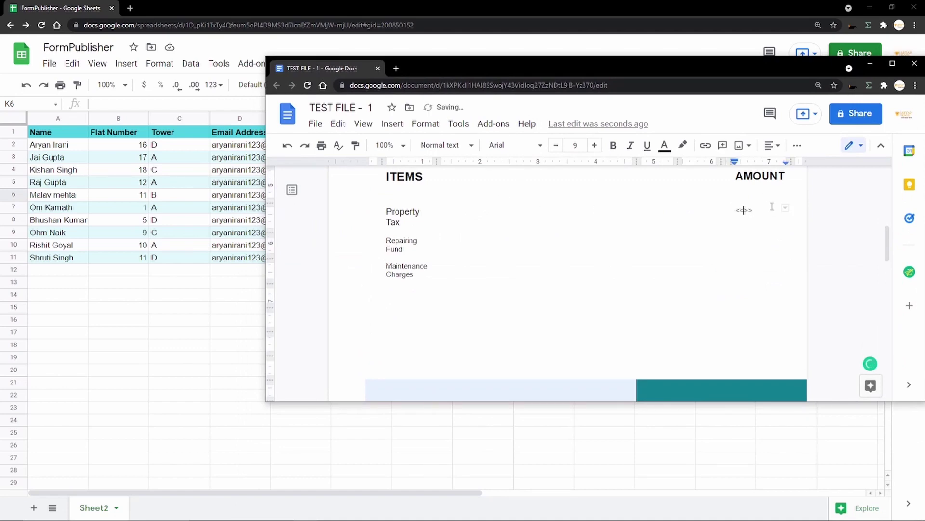
type("Propert")
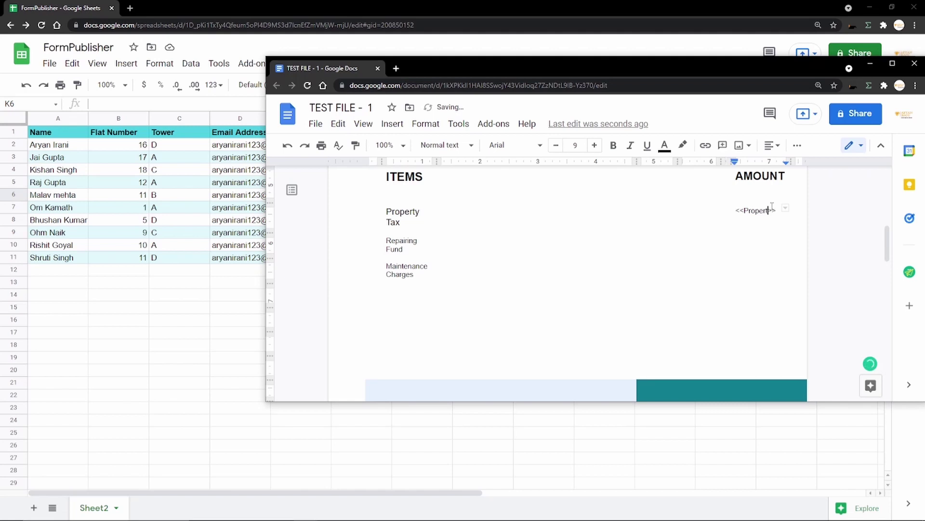
type("y Tax")
Enter <<Repairing Fund>> and <<Maintenance Charges>> in the next AMOUNT cells.
left_click(757, 240)
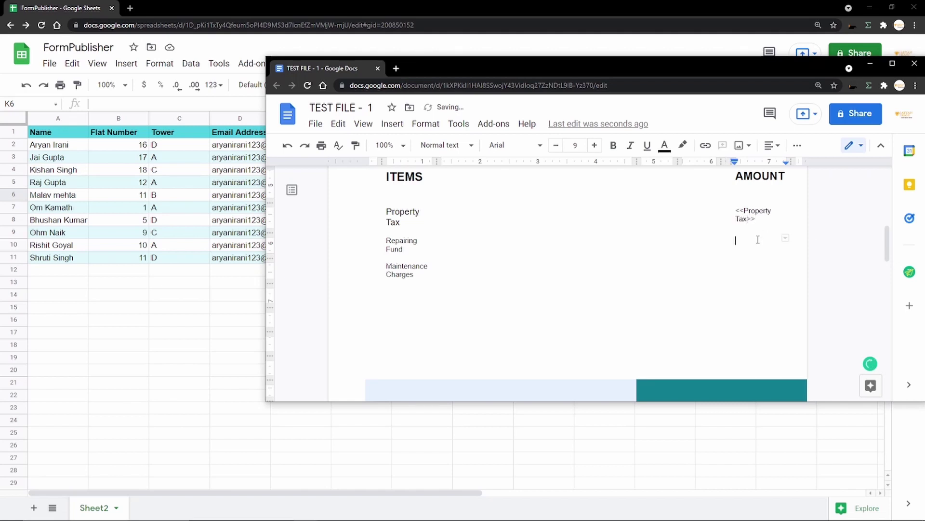
left_click_drag(444, 68, 389, 169)
type("<<Repa")
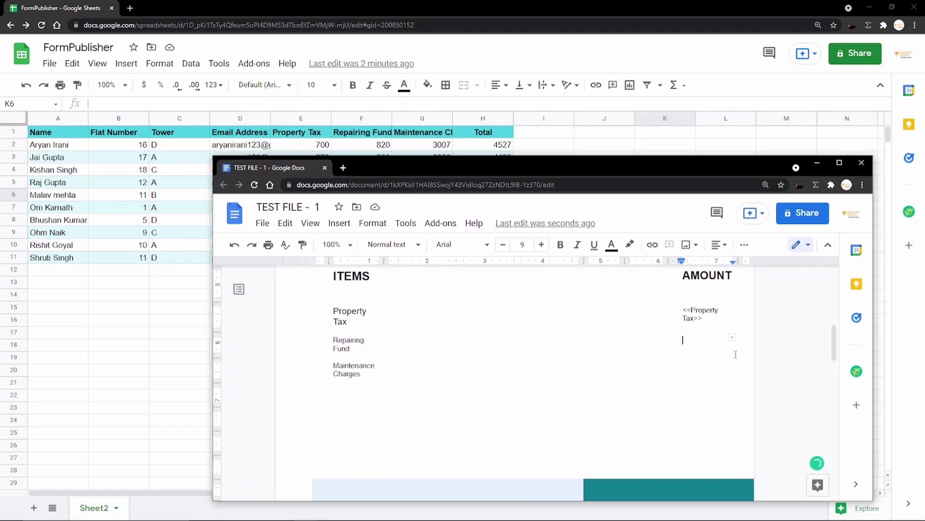
type("iring Fund>>")
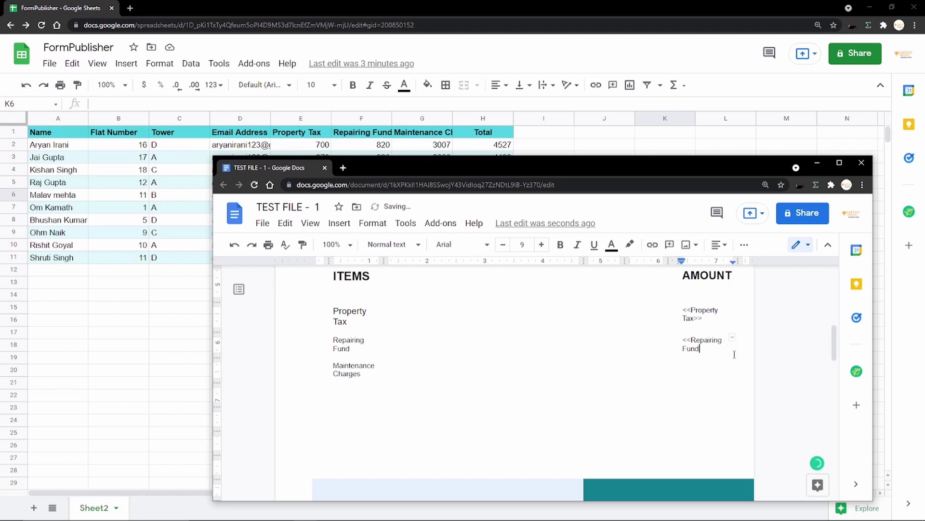
key("Down")
left_click(686, 374)
type("<<Maintenance Charges>>")
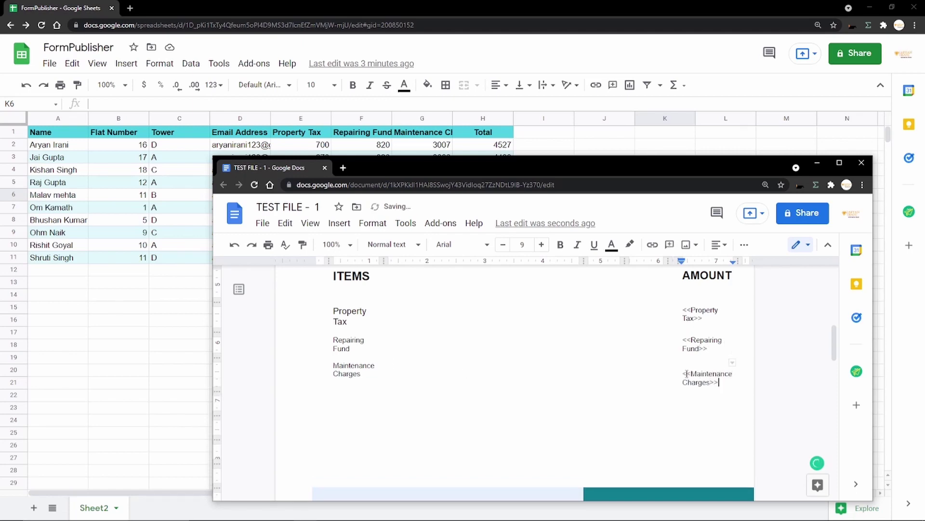
left_click_drag(633, 170, 617, 79)
Replace the {{Total}} placeholder with <<Total>> in the total box.
scroll(687, 280, "down", 10)
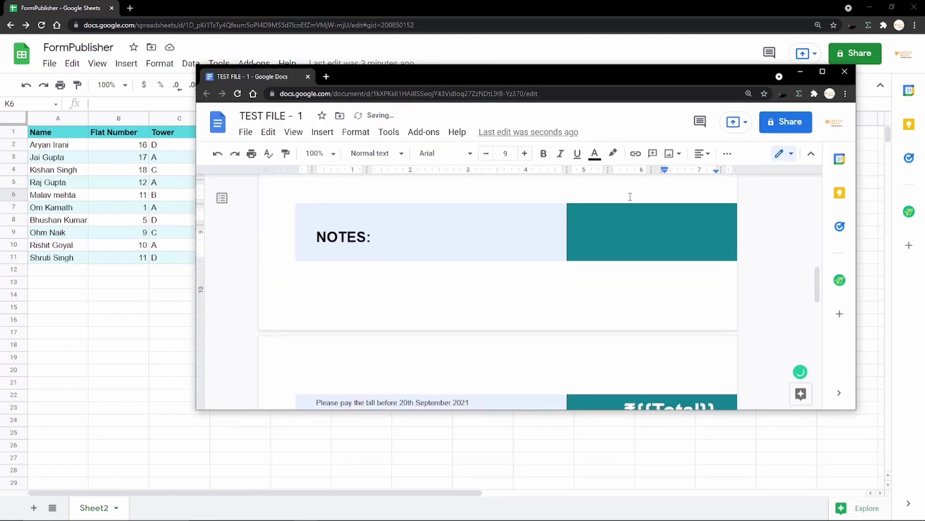
scroll(686, 280, "up", 2)
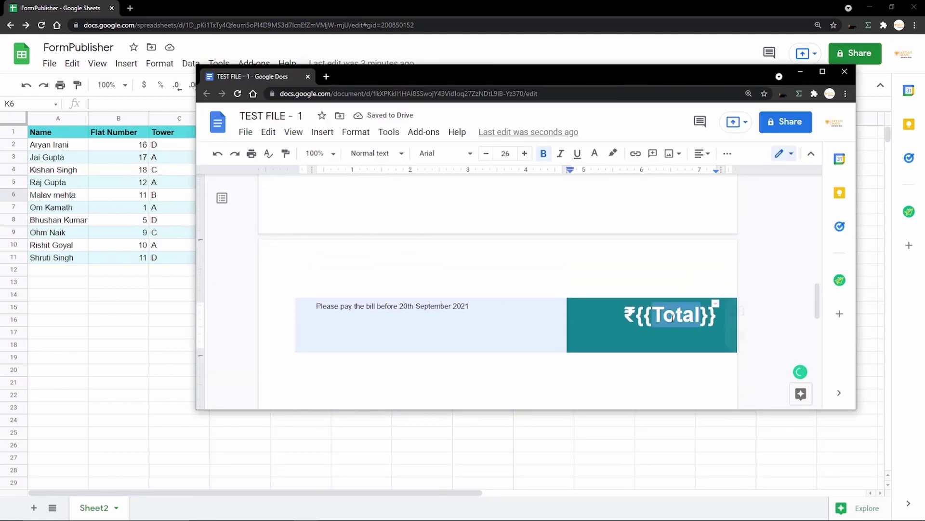
double_click(710, 309)
left_click_drag(636, 314, 717, 314)
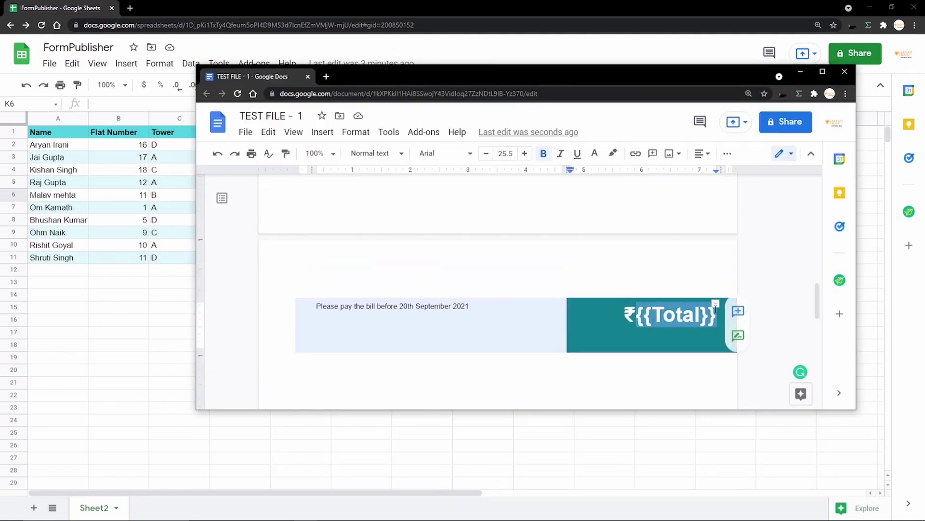
key("BackSpace")
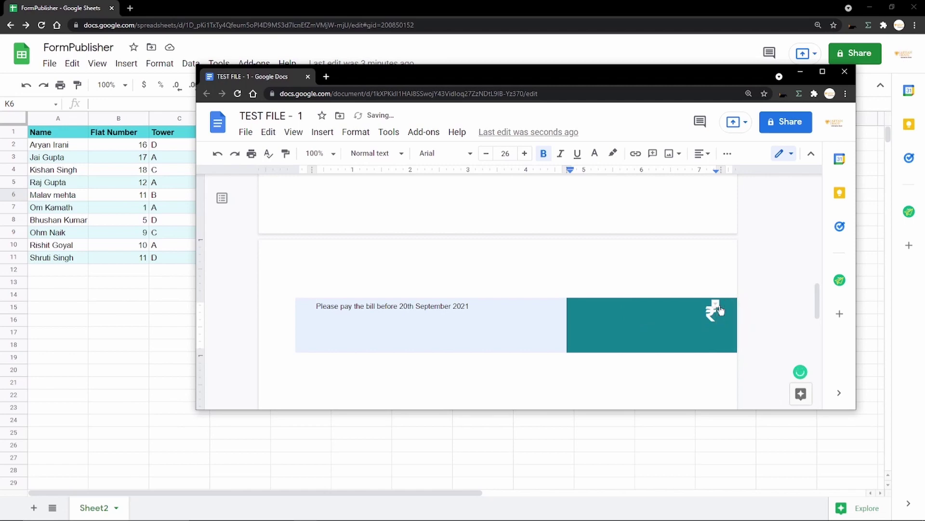
type("<<")
type(">>")
key("Left")
key("Left")
key("Left")
key("Right")
type("Total")
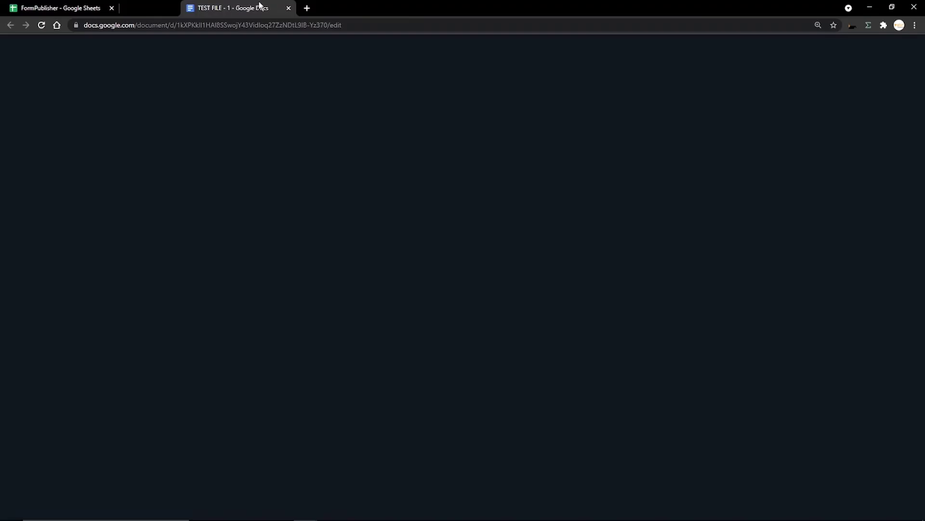
Dock the document back as a tab and delete the four empty table rows.
left_click_drag(280, 77, 259, 7)
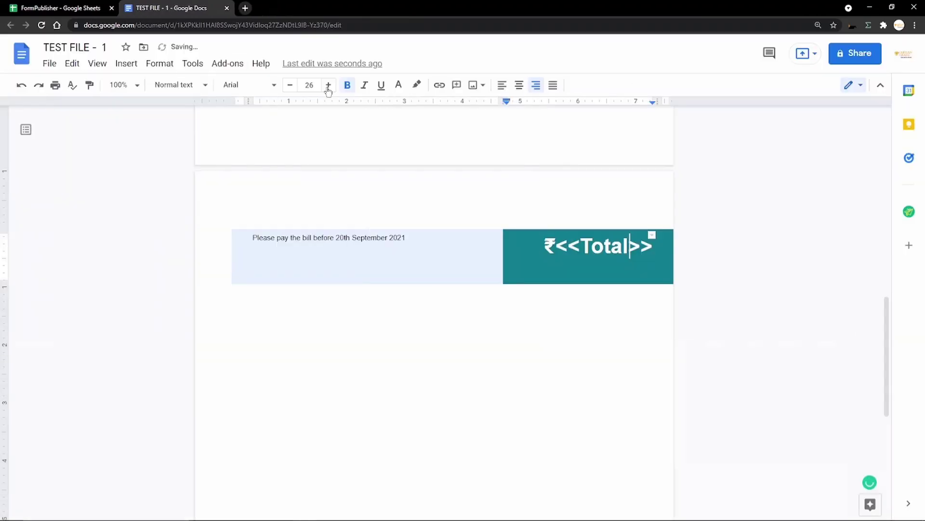
scroll(459, 326, "up", 10)
scroll(363, 404, "down", 2)
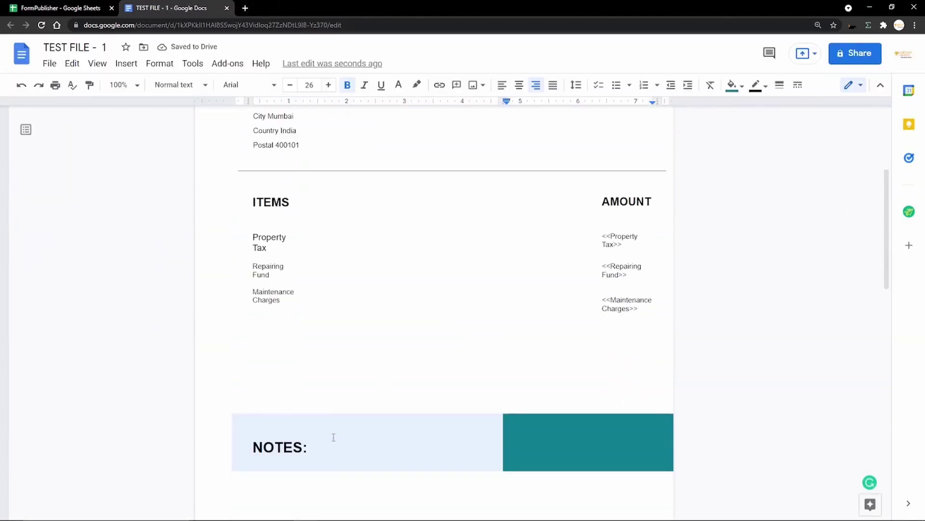
scroll(332, 438, "up", 1)
left_click_drag(285, 451, 268, 391)
left_click(267, 390)
left_click_drag(270, 435, 275, 384)
right_click(275, 385)
left_click(328, 364)
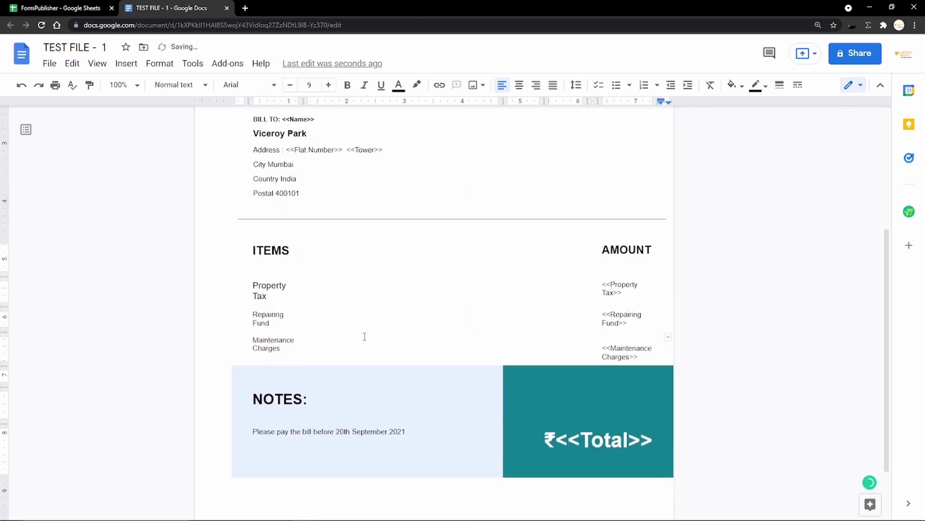
scroll(364, 335, "down", 1)
scroll(415, 364, "up", 1)
scroll(411, 362, "down", 2)
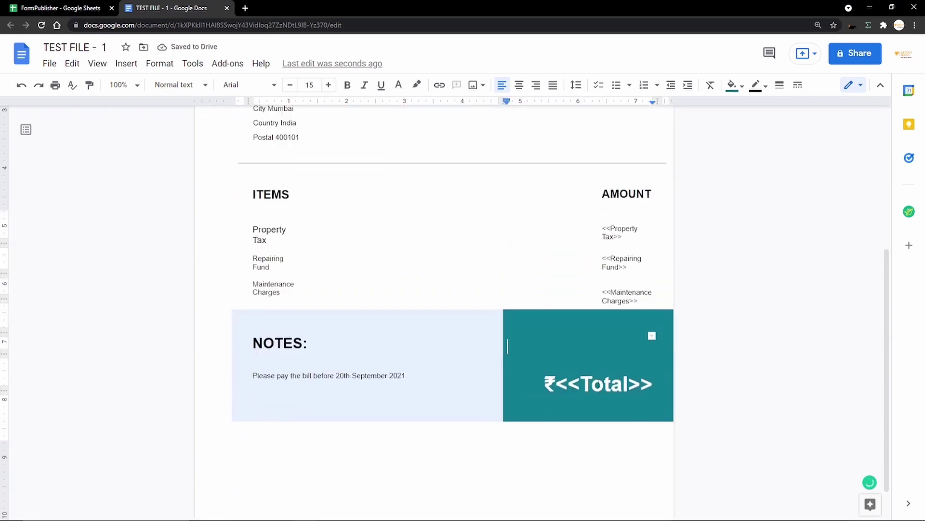
Change the due date to 29th October 2021 and return to the FormPublisher sheet.
double_click(342, 355)
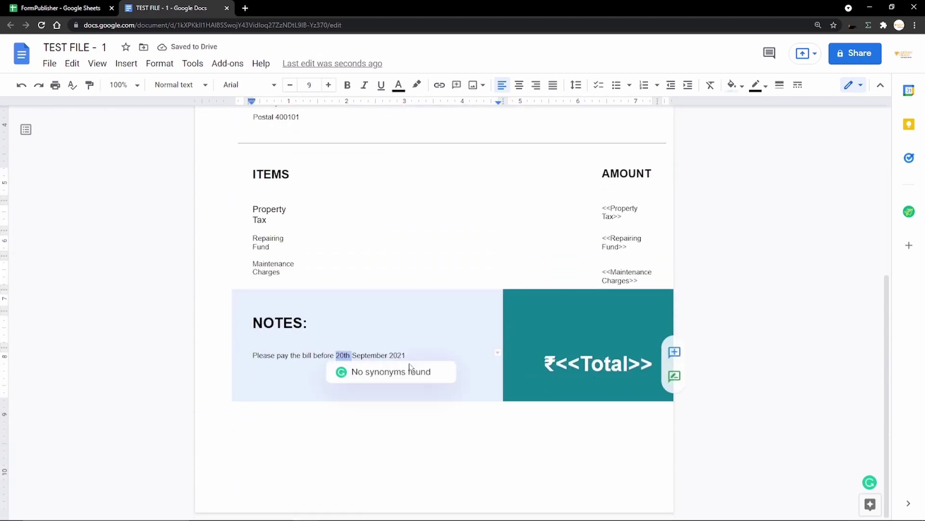
key("BackSpace")
type("29th")
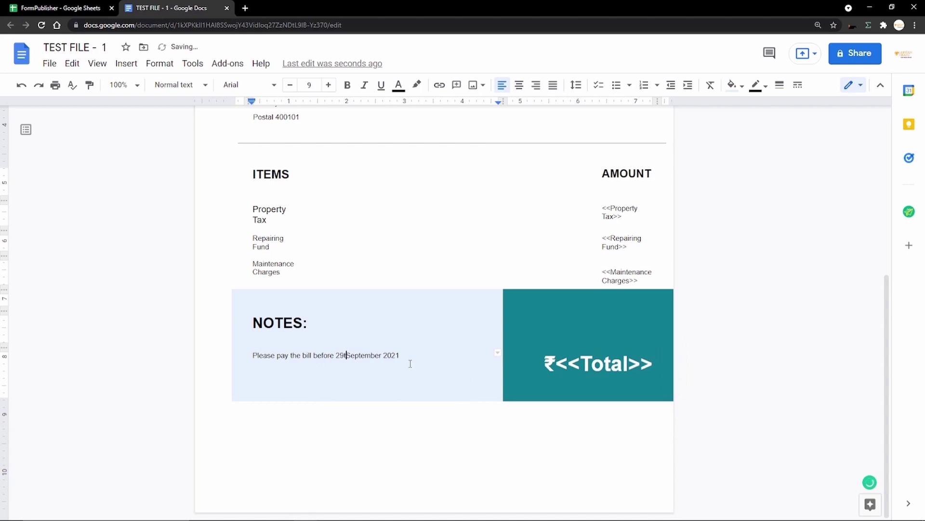
key("shift+Right")
key("shift+Right")
key("shift+Right")
key("shift+Right")
key("shift+Right")
key("shift+Right")
key("shift+Right")
key("shift+Right")
key("shift+Right")
type("October")
scroll(451, 360, "up", 6)
left_click(321, 409)
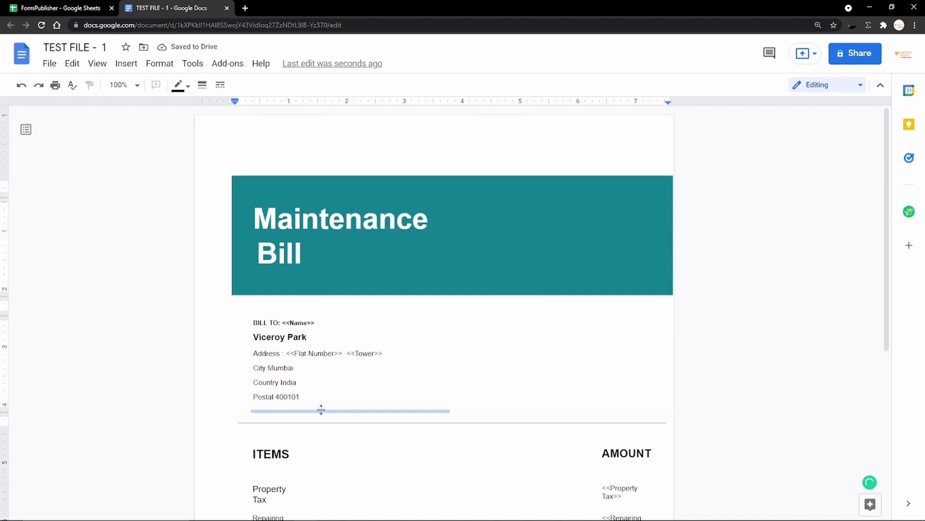
left_click(62, 8)
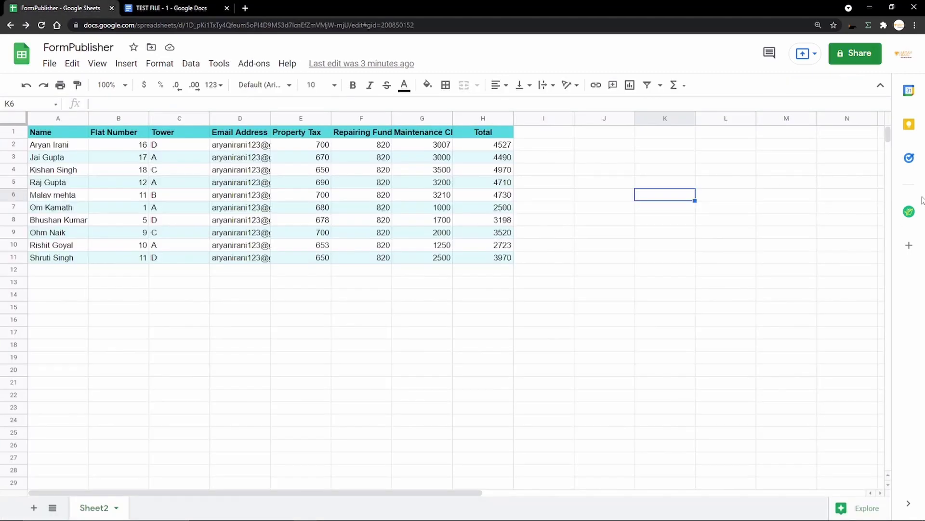
Open the Form Publisher sidebar, which reports 10 files to generate.
left_click(245, 65)
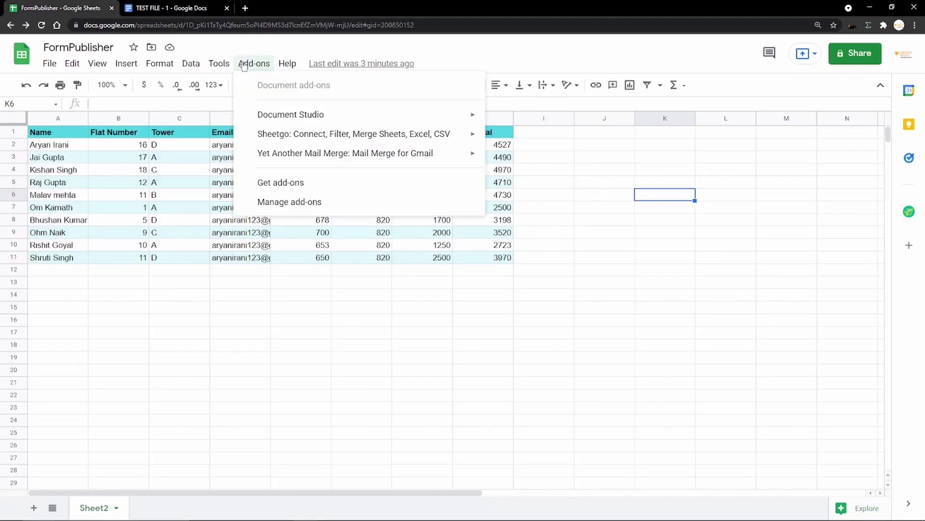
left_click(41, 25)
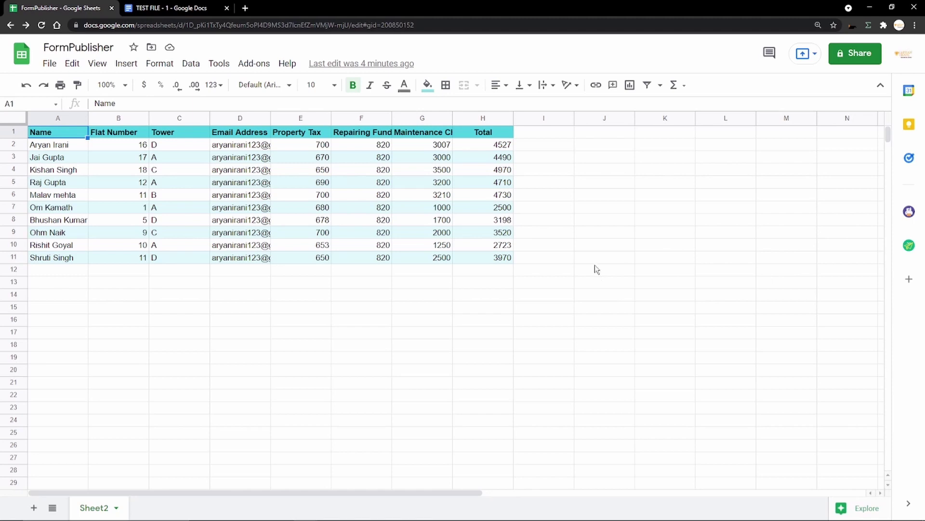
left_click(910, 212)
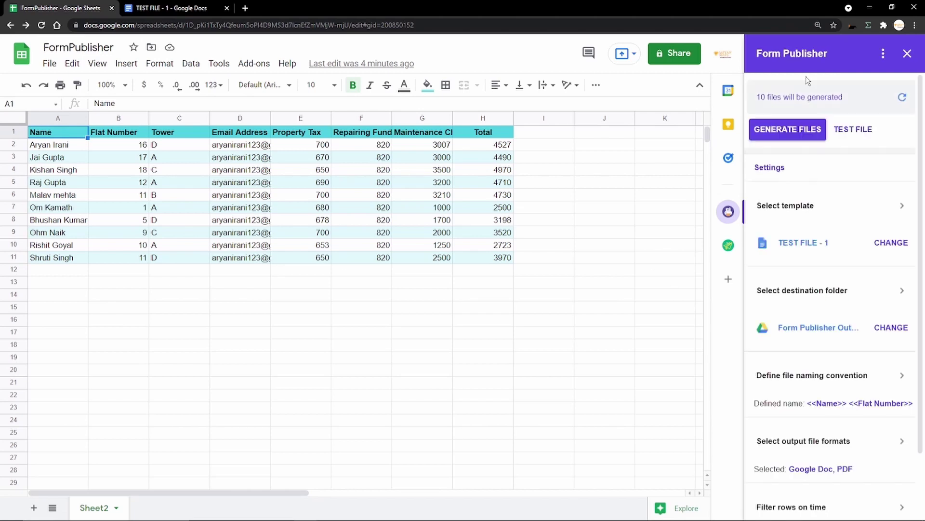
Refresh Form Publisher and pick TEST FILE - 1 as the template in the file picker.
left_click(882, 54)
left_click(845, 392)
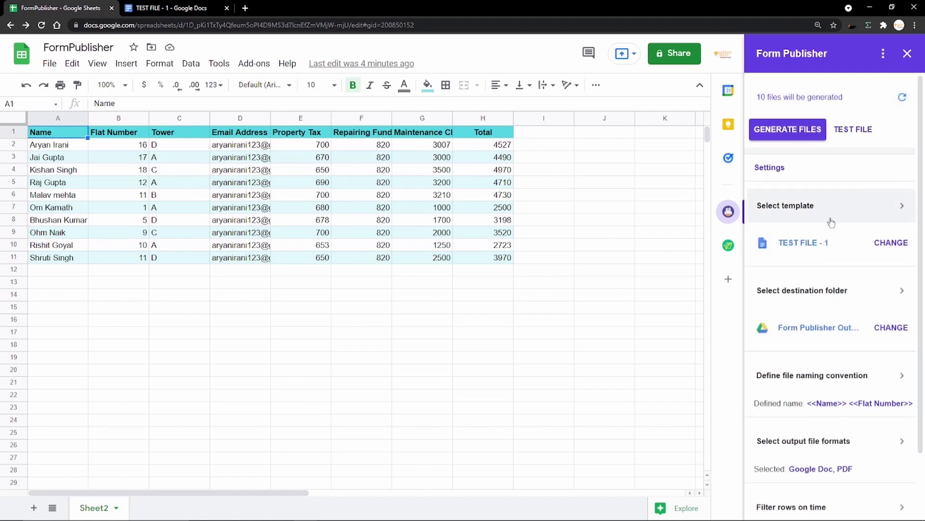
left_click(784, 205)
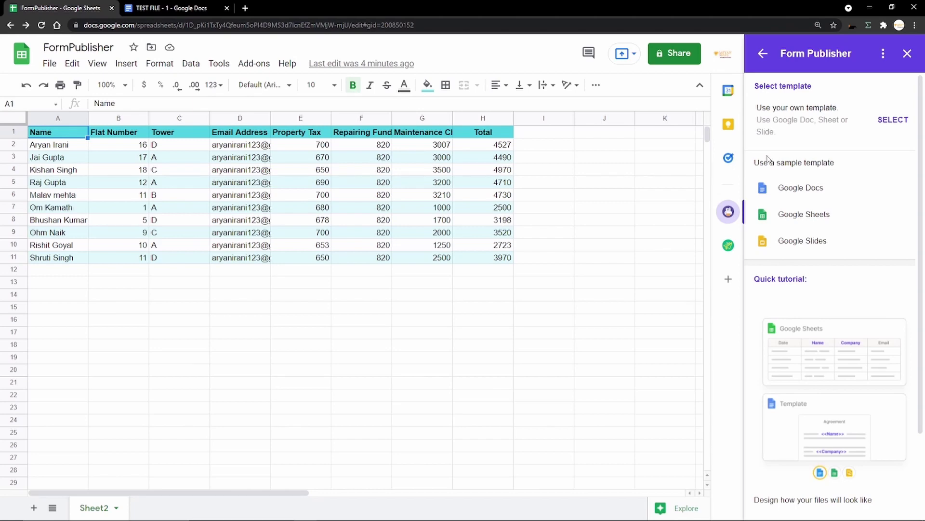
left_click(885, 123)
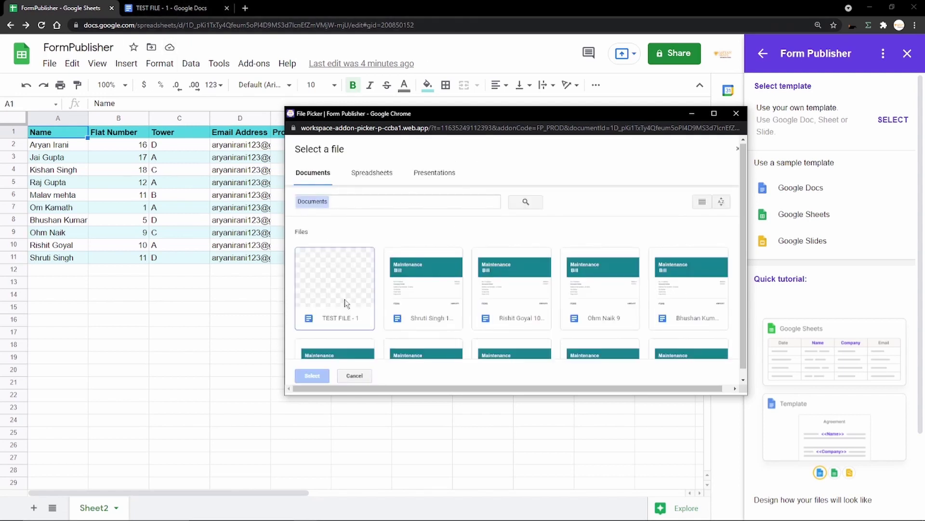
left_click(344, 303)
left_click(313, 376)
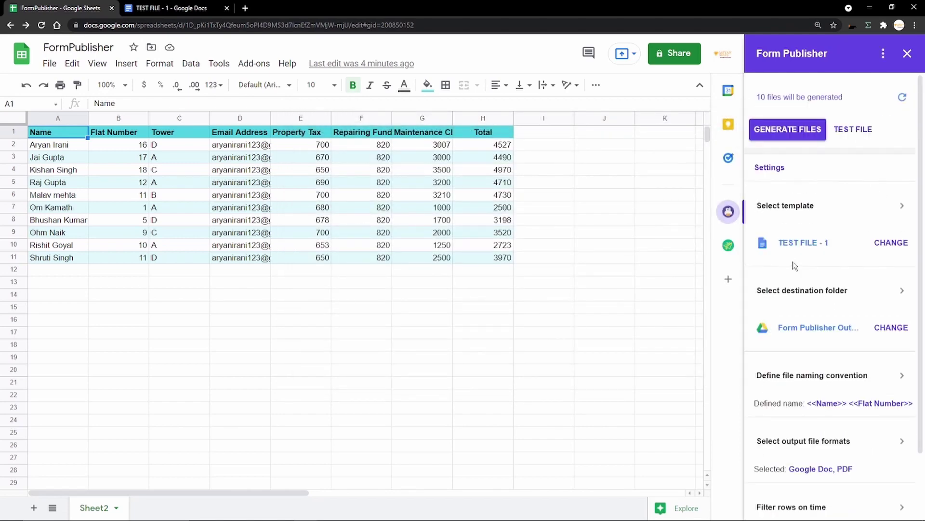
Leave the destination folder unchanged and show the naming convention <<Name>> <<Flat Number>>.
scroll(781, 227, "down", 2)
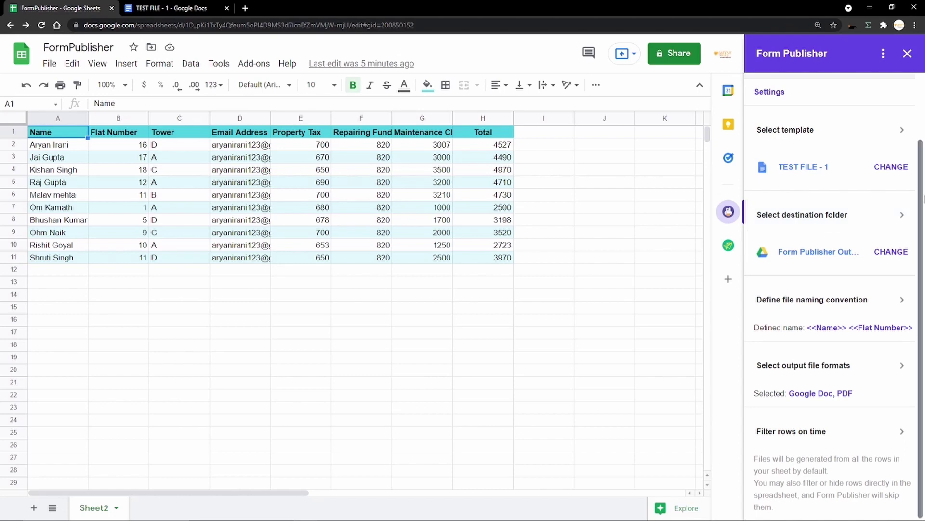
left_click(895, 252)
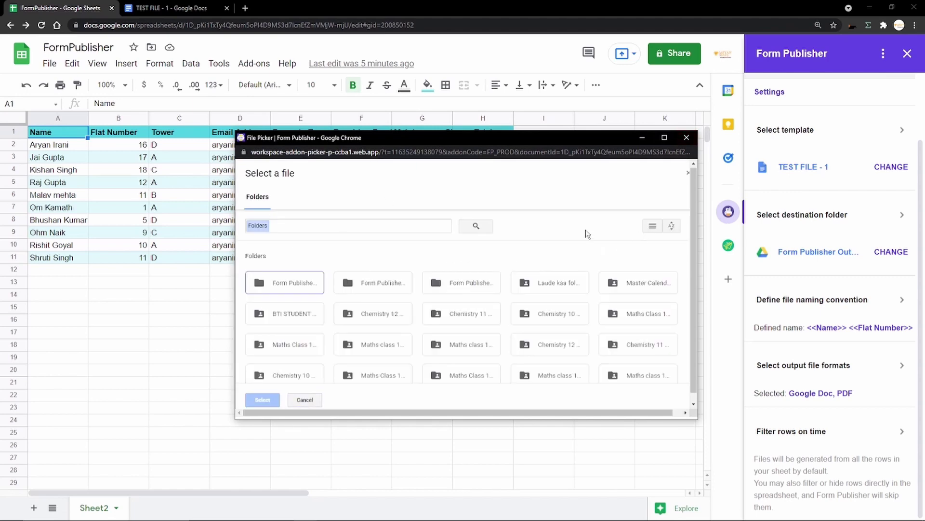
left_click(688, 138)
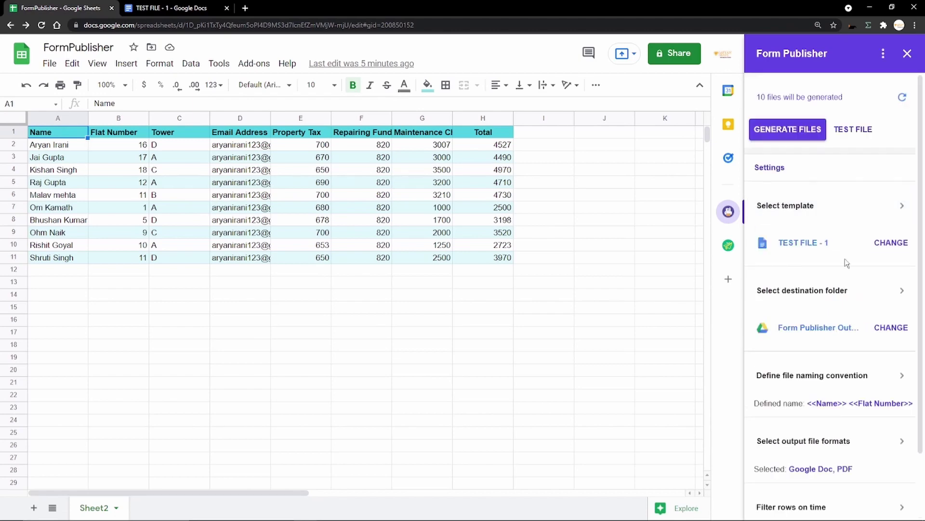
scroll(830, 241, "down", 2)
left_click(857, 306)
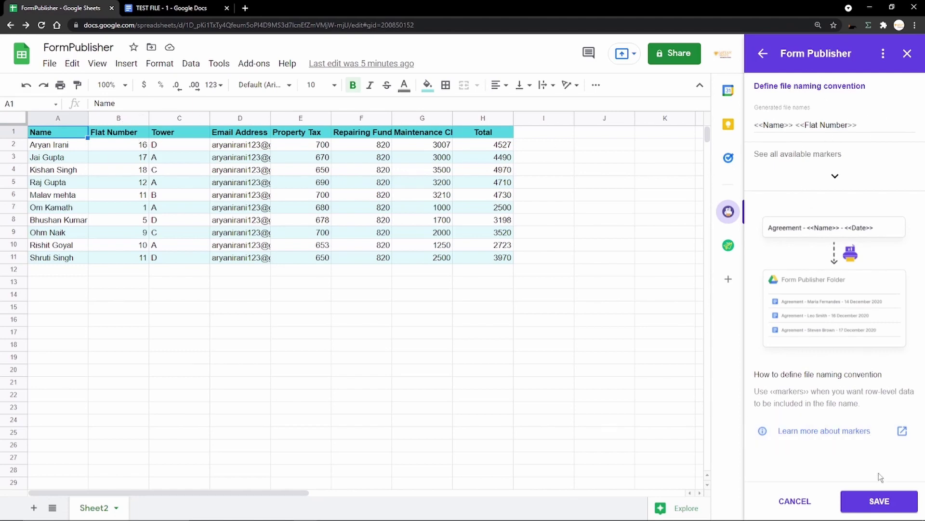
Save the <<Name>> <<Flat Number>> naming and keep Google Doc plus PDF as outputs.
left_click(883, 500)
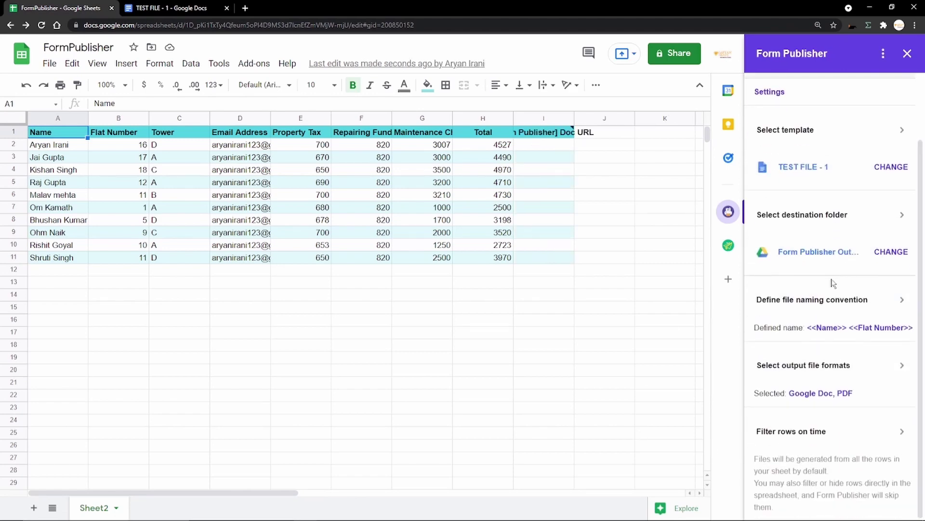
left_click(850, 367)
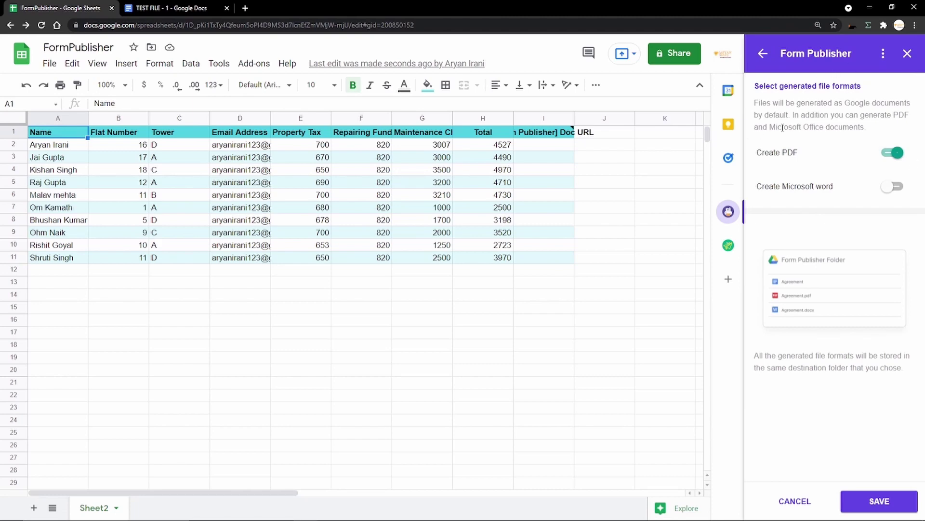
left_click(881, 510)
left_click(891, 466)
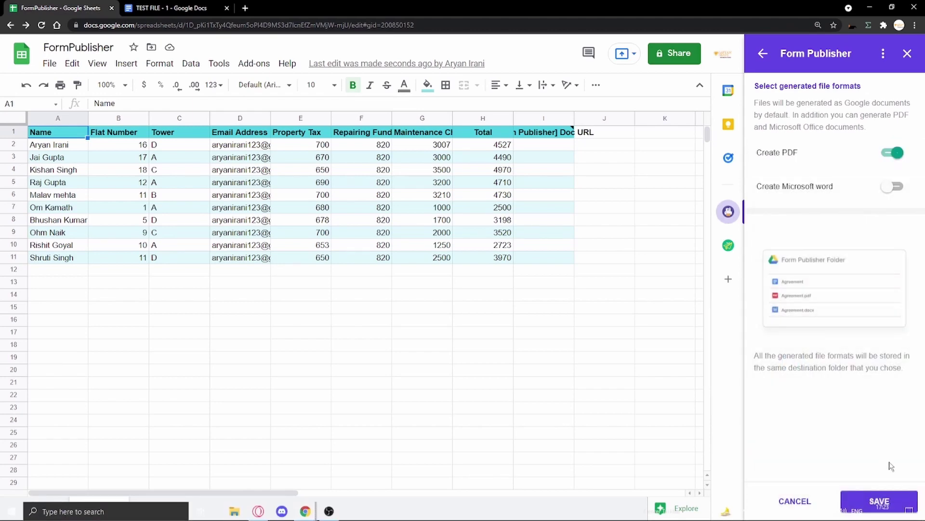
left_click(892, 494)
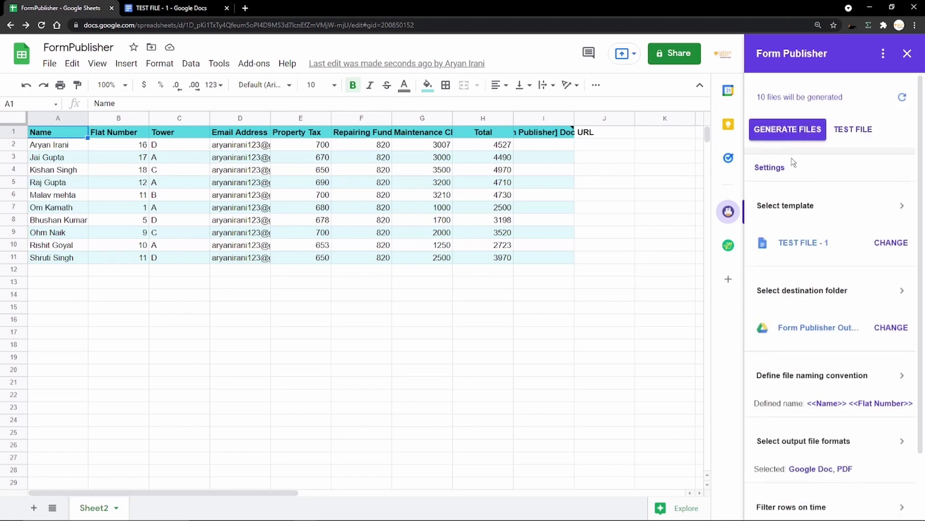
scroll(860, 165, "down", 2)
Generate all 10 Maintenance Bill files and open the first resident's bill from the Doc URL in I2.
scroll(861, 200, "up", 2)
left_click(812, 139)
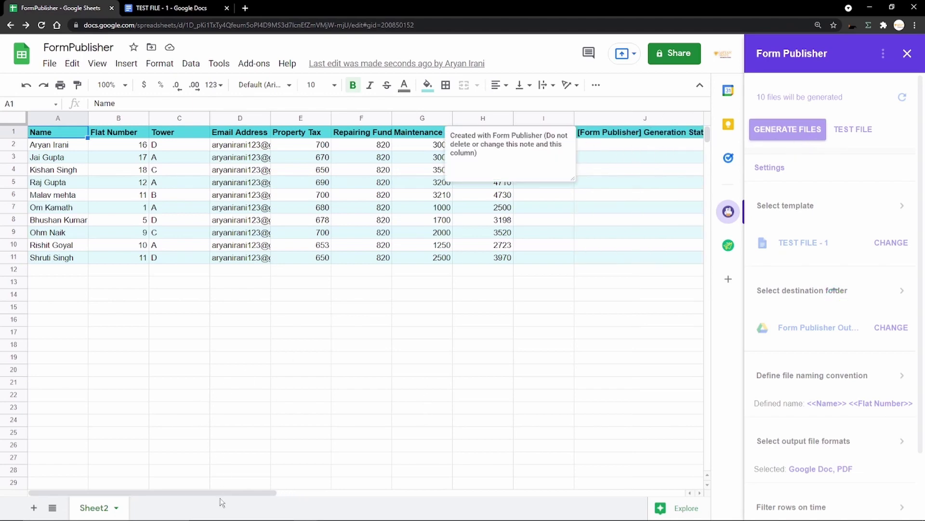
left_click_drag(220, 496, 352, 489)
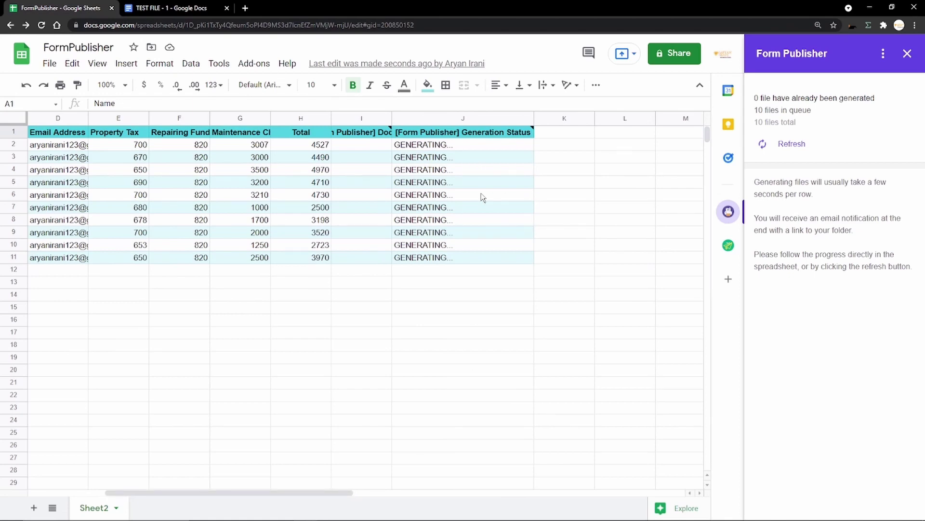
left_click_drag(227, 492, 267, 490)
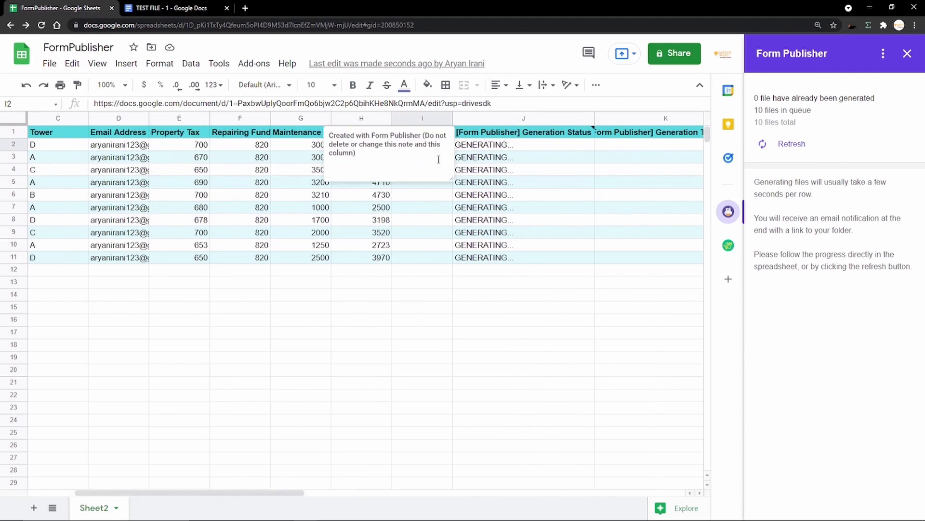
left_click(424, 245)
left_click(417, 147)
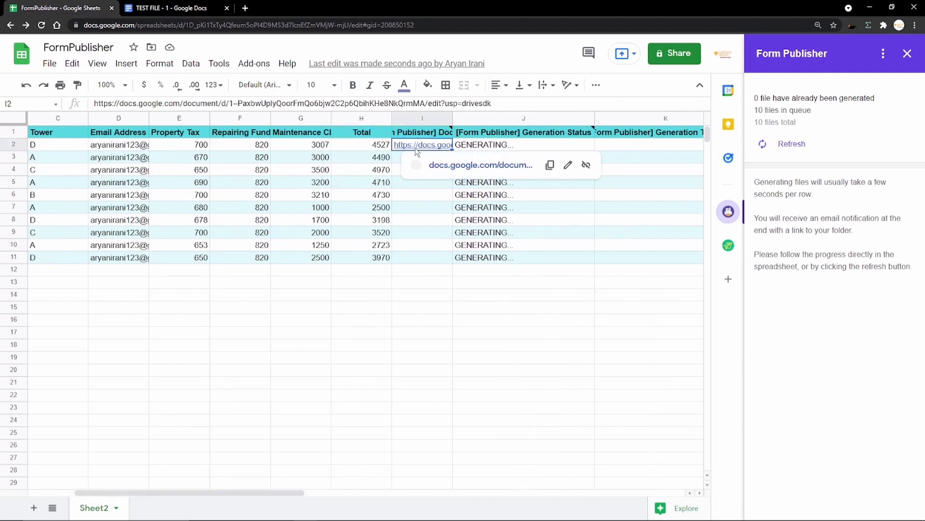
left_click(448, 166)
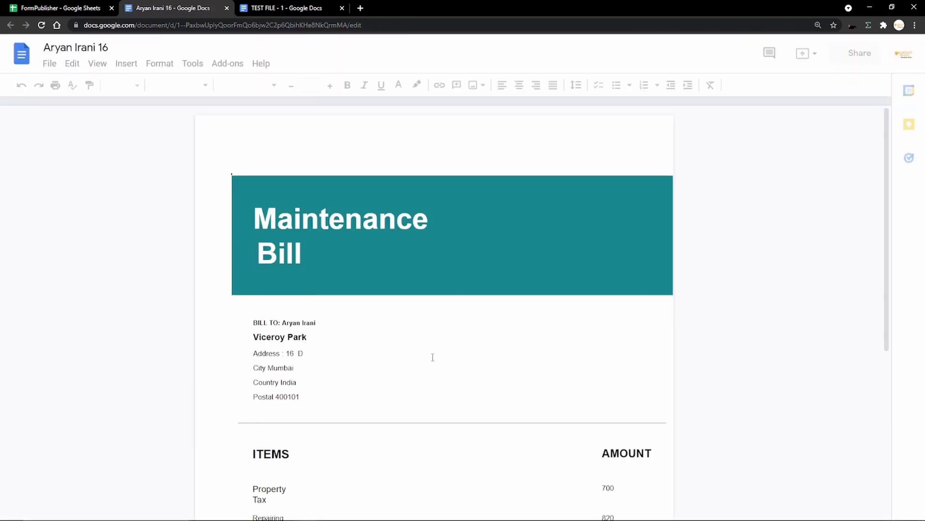
scroll(329, 380, "down", 2)
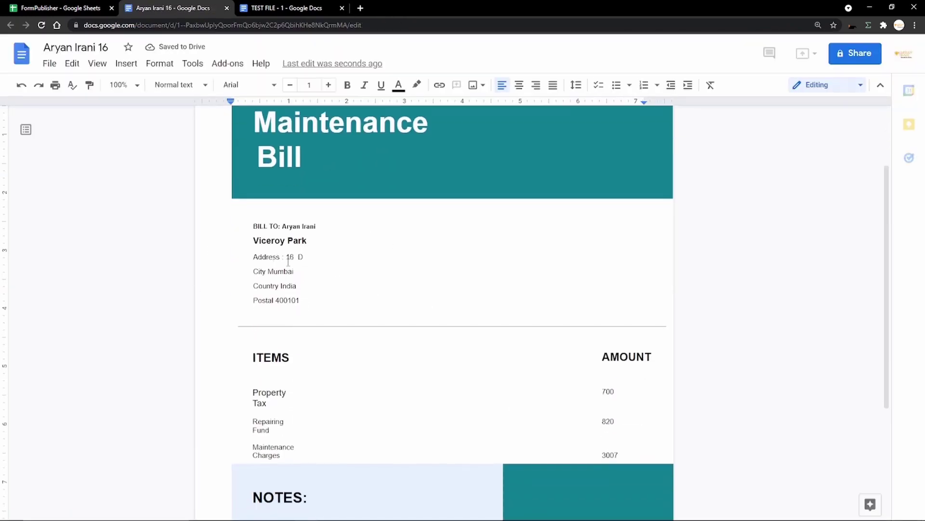
left_click_drag(286, 257, 304, 257)
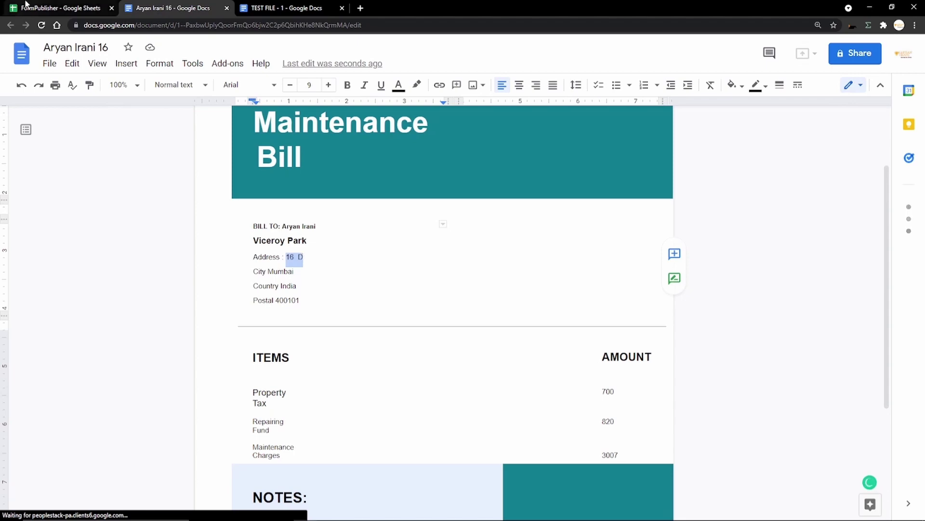
left_click(58, 8)
left_click_drag(197, 495, 152, 495)
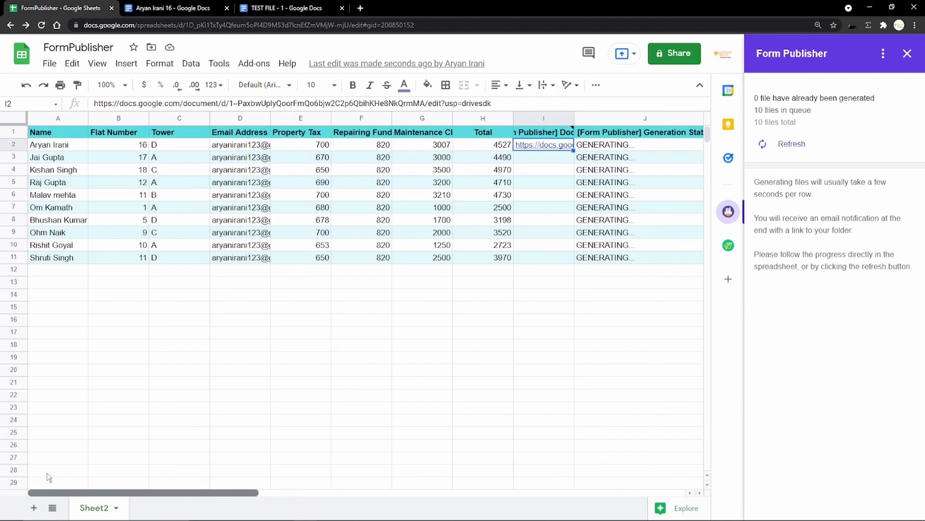
left_click(164, 8)
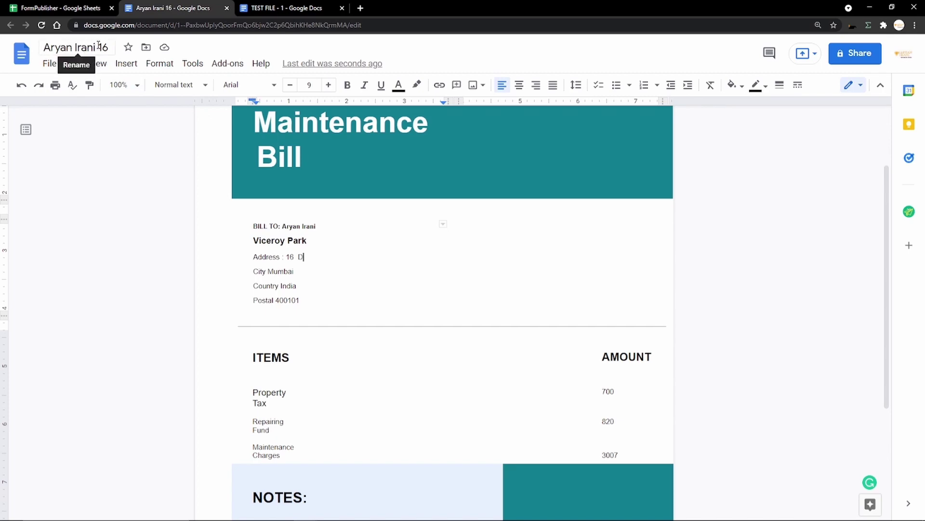
left_click(60, 8)
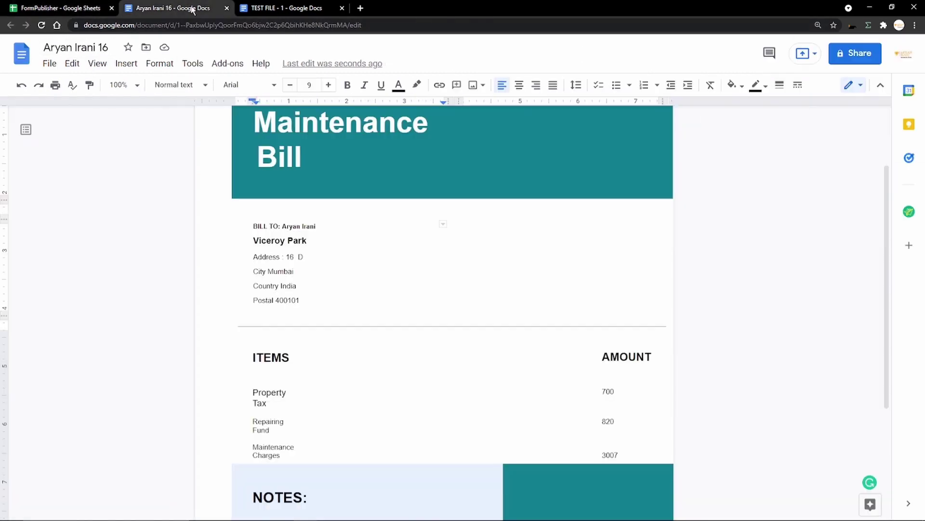
left_click(192, 7)
scroll(348, 296, "down", 2)
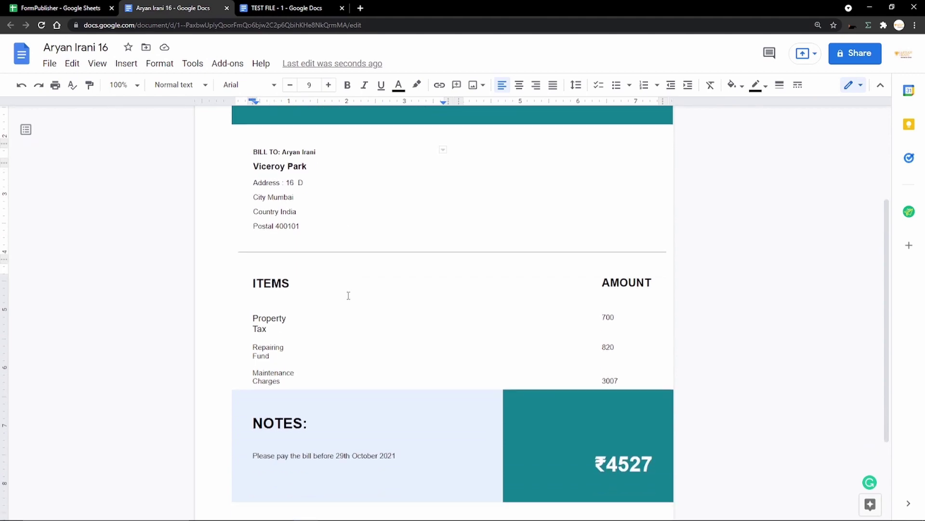
left_click(608, 295)
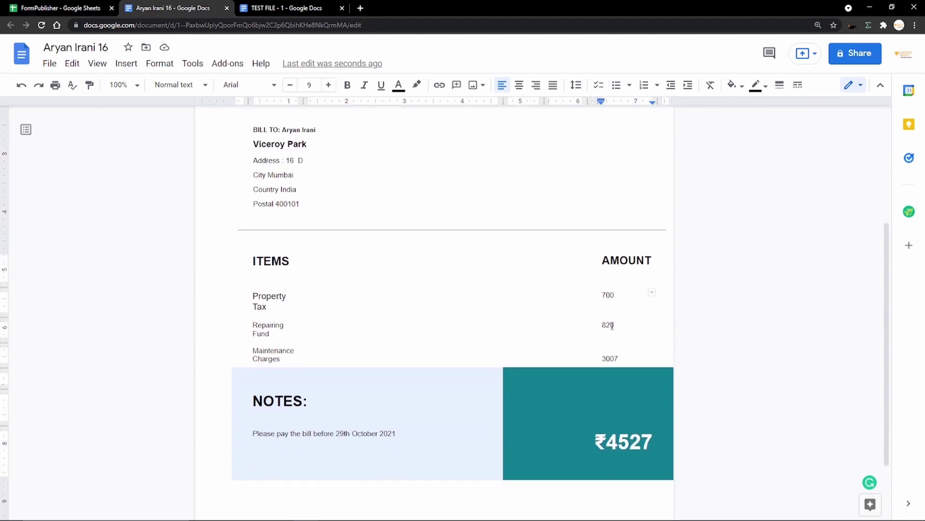
left_click(609, 357)
left_click(61, 8)
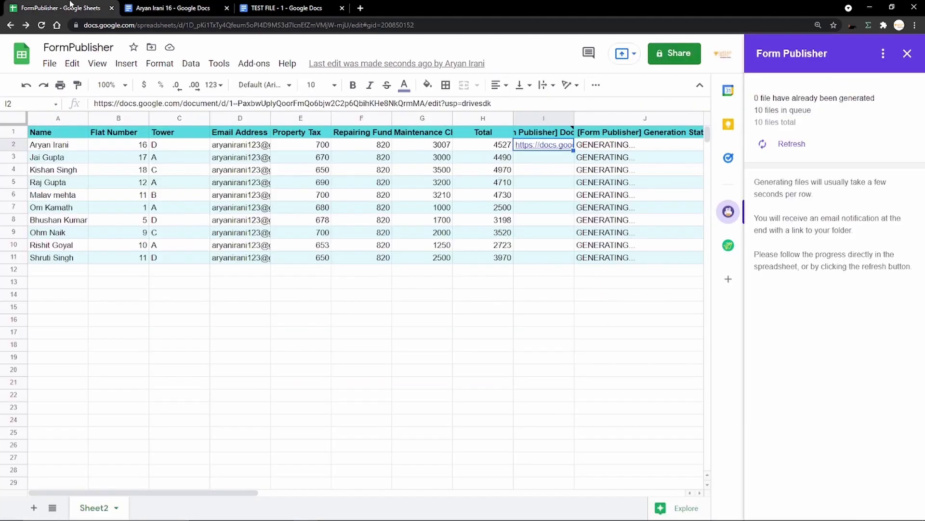
left_click(171, 8)
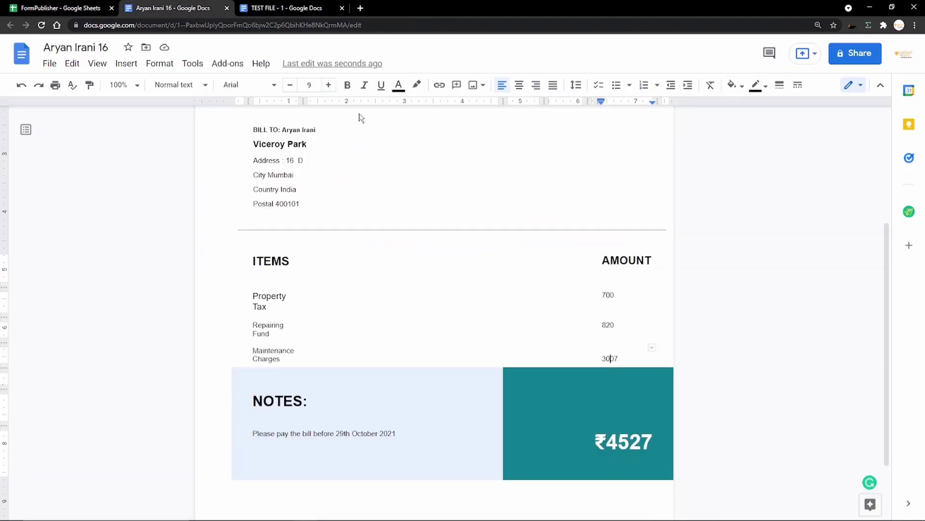